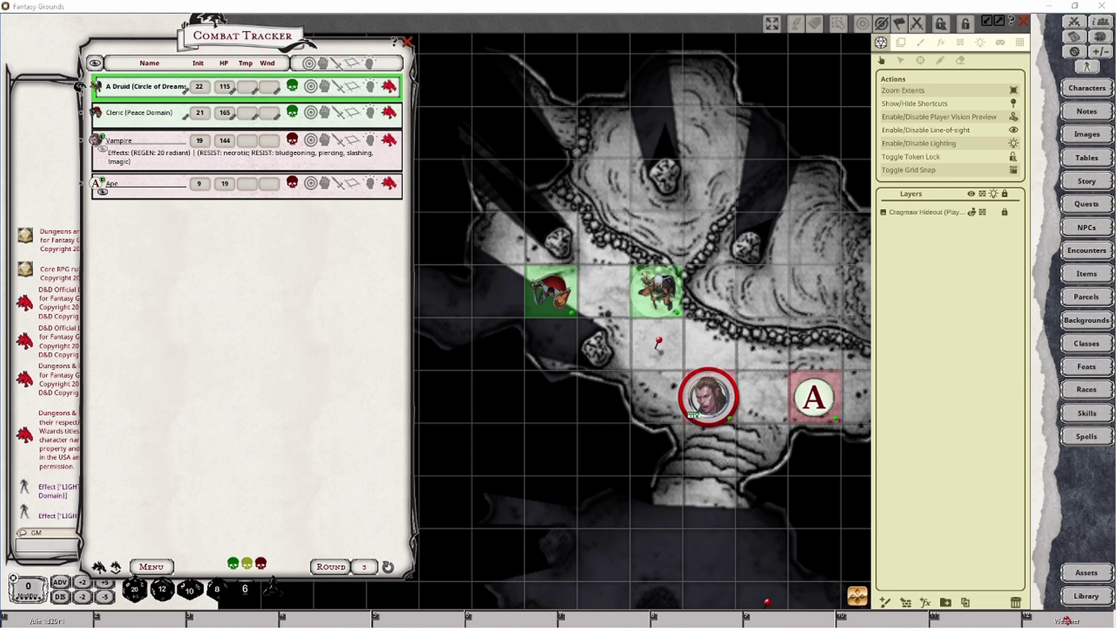
Clear the chat log and open the Candle item from the Cleric (Peace Domain)'s inventory
key("Return")
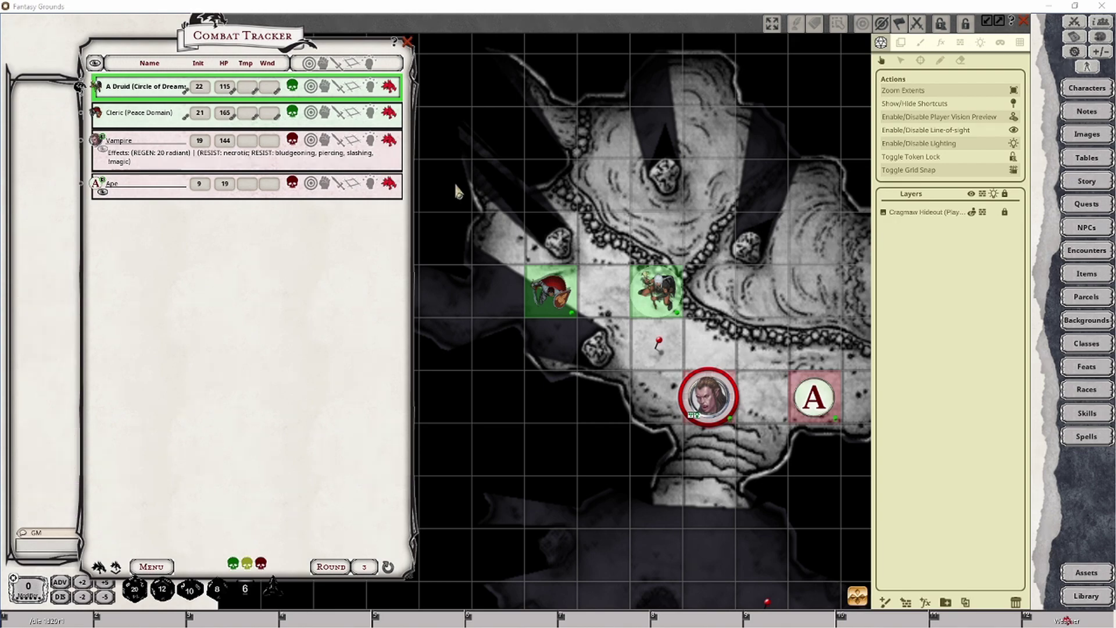
left_click(391, 113)
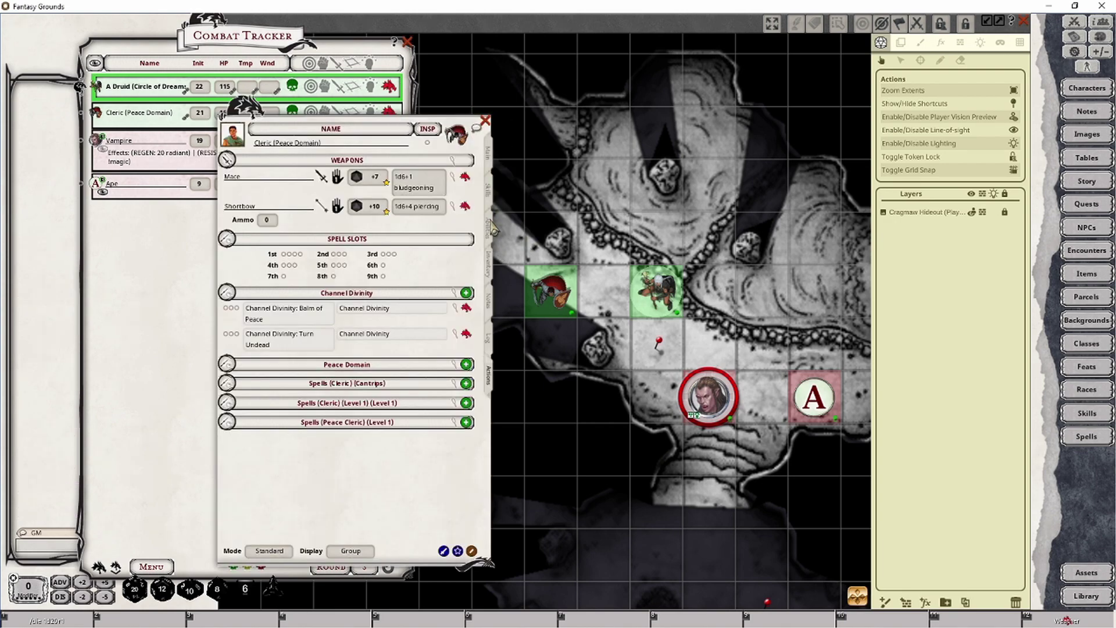
left_click(491, 273)
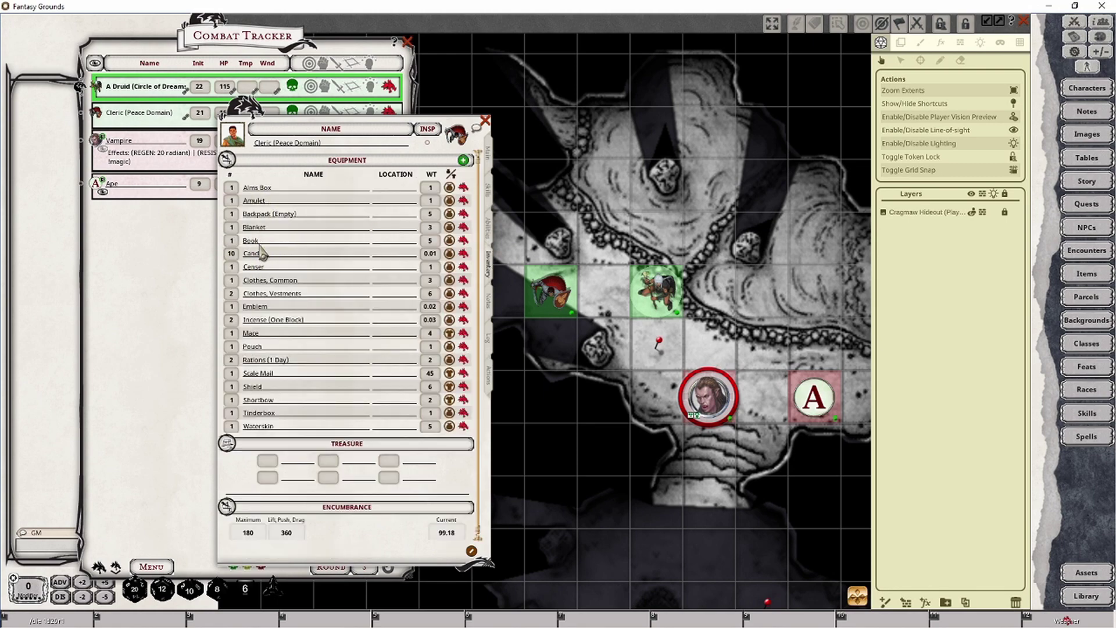
left_click(464, 253)
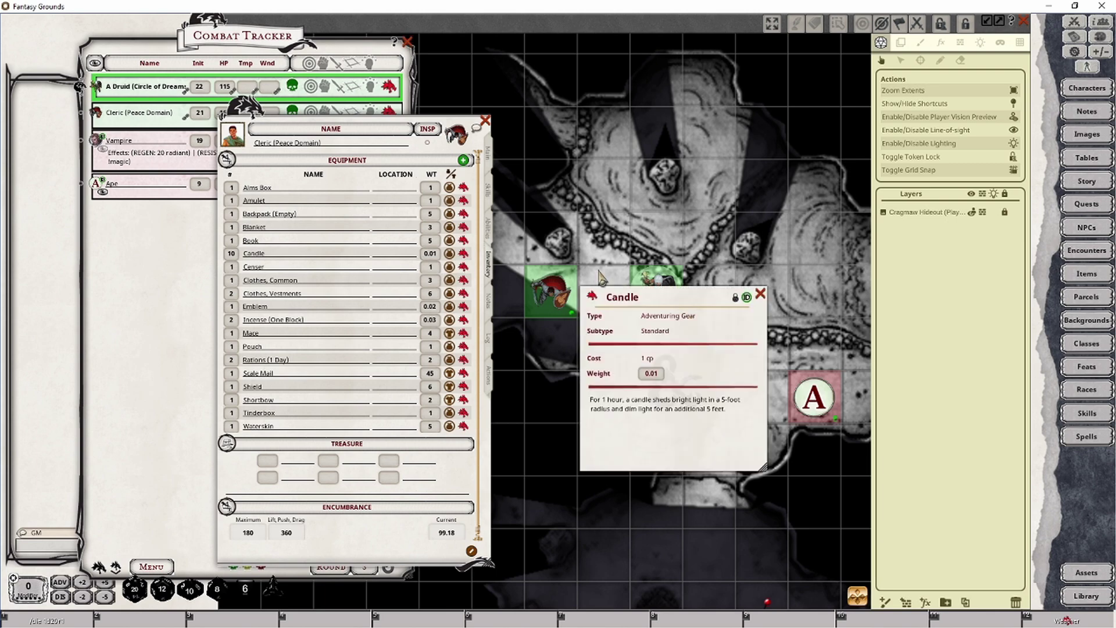
Try to place the Candle item among the cleric's actions, and collapse the Channel Divinity group
left_click(489, 379)
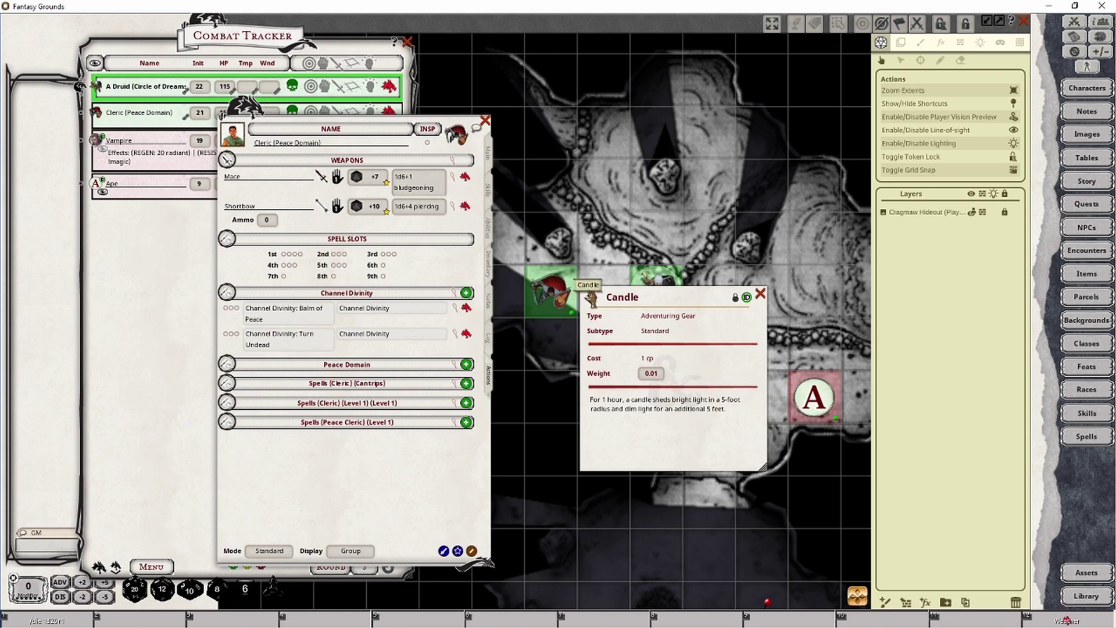
left_click_drag(592, 297, 342, 463)
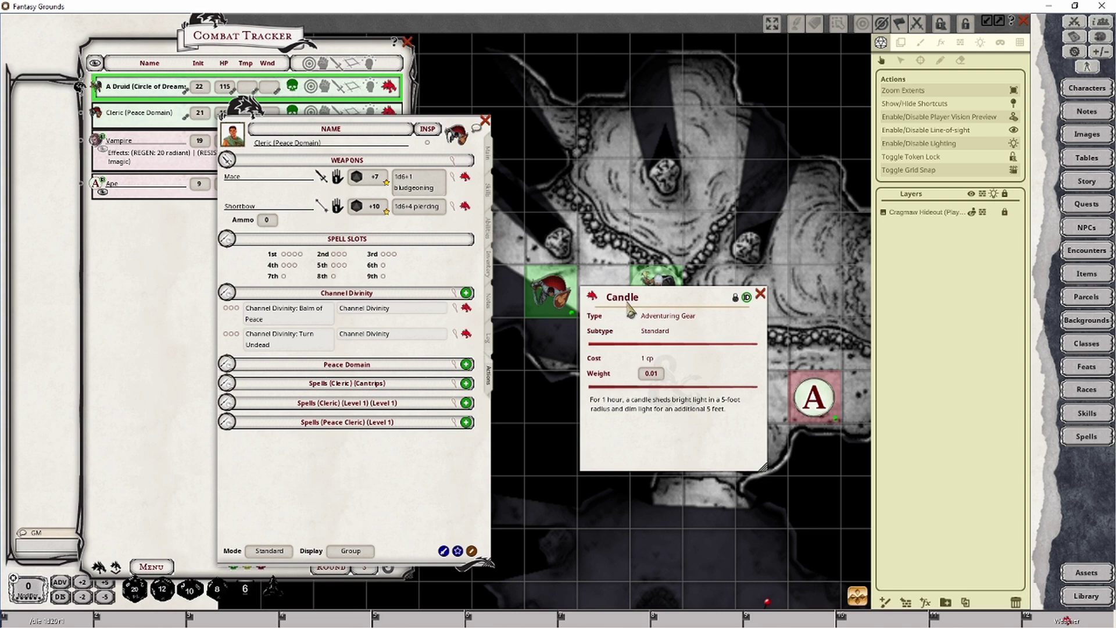
left_click(227, 294)
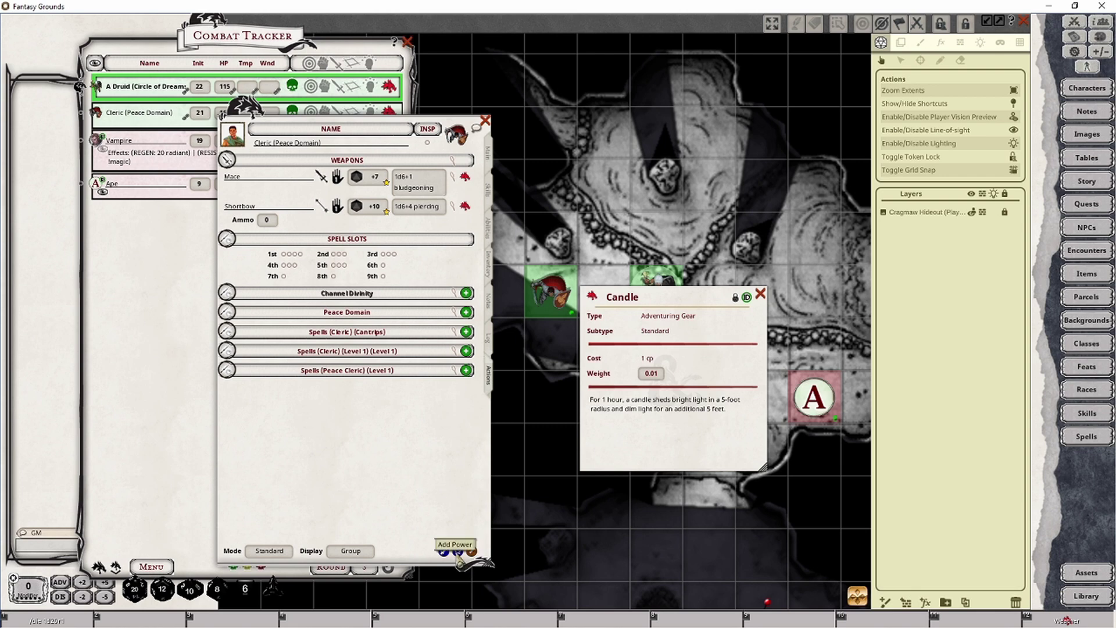
Add a power named Candle to the cleric's actions and assign it to a group named Candle
left_click(458, 552)
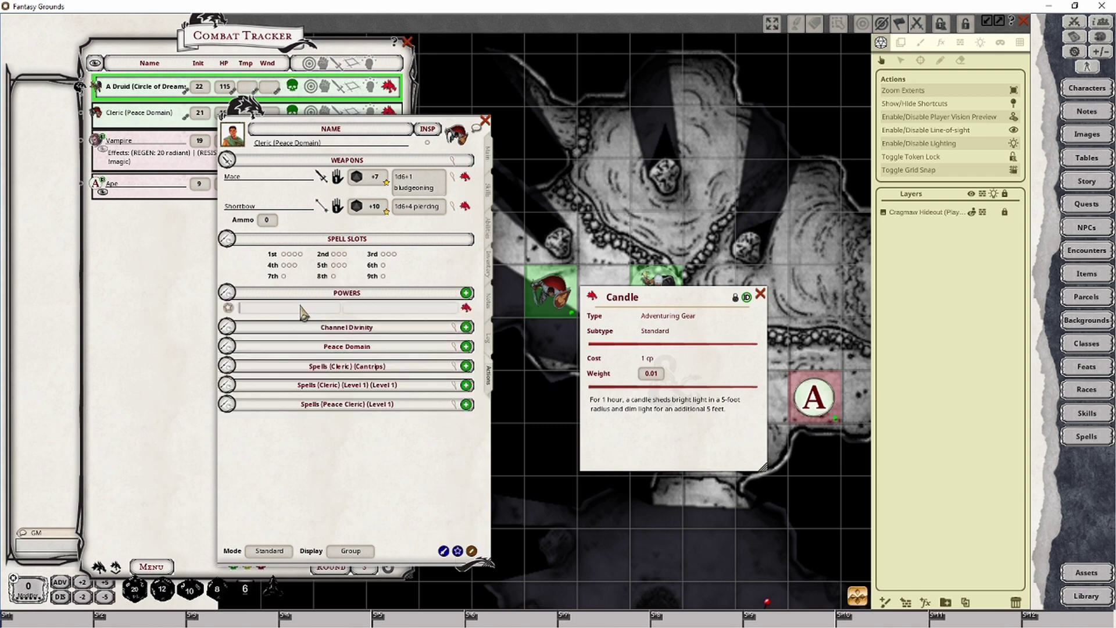
type("Candle")
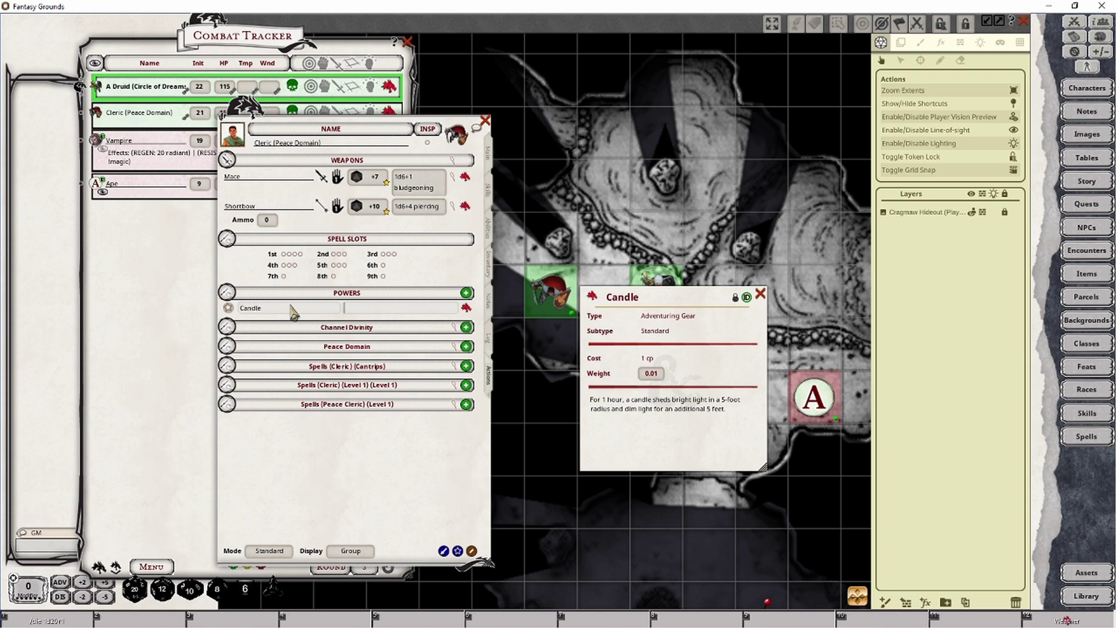
left_click(351, 306)
type("Candle")
key("Tab")
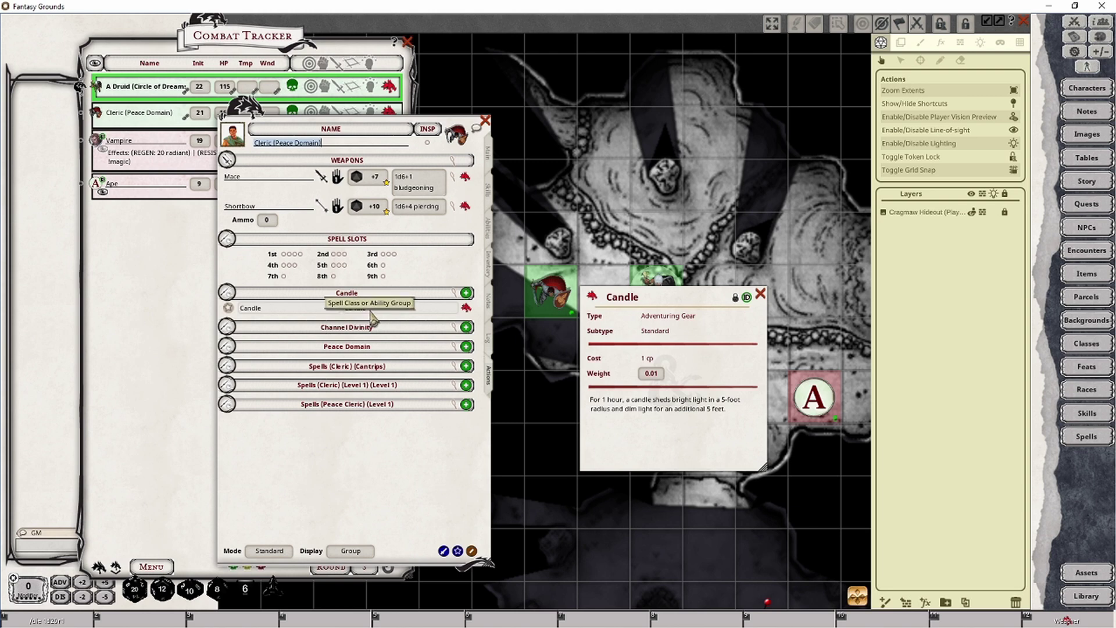
Add an effect action to the cleric's Candle power and open its settings
left_click(418, 311)
right_click(416, 305)
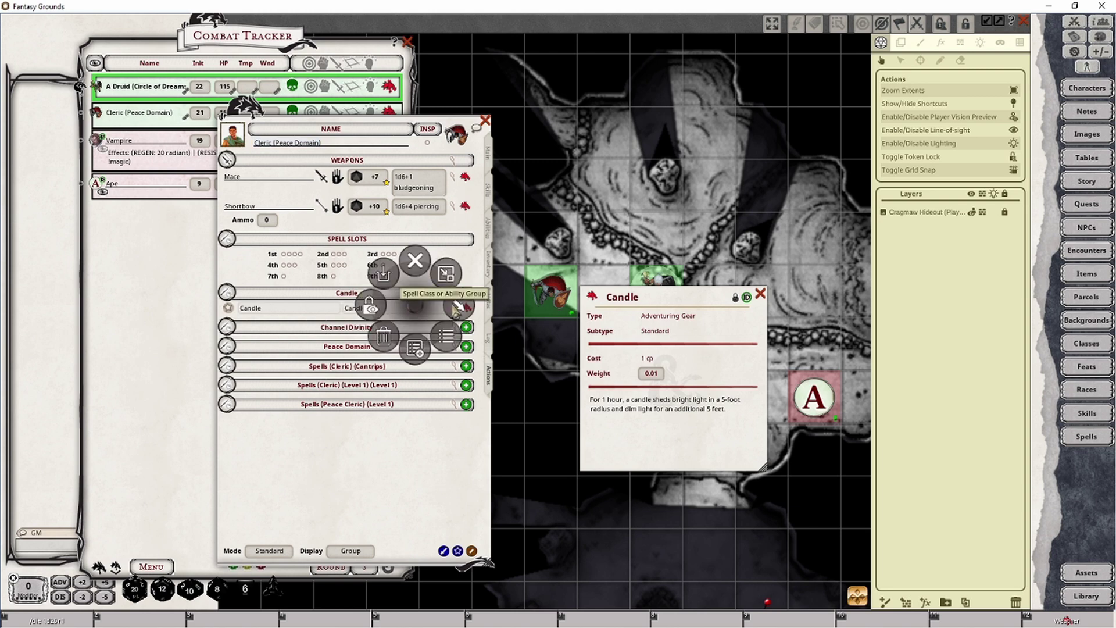
left_click(459, 306)
left_click(456, 349)
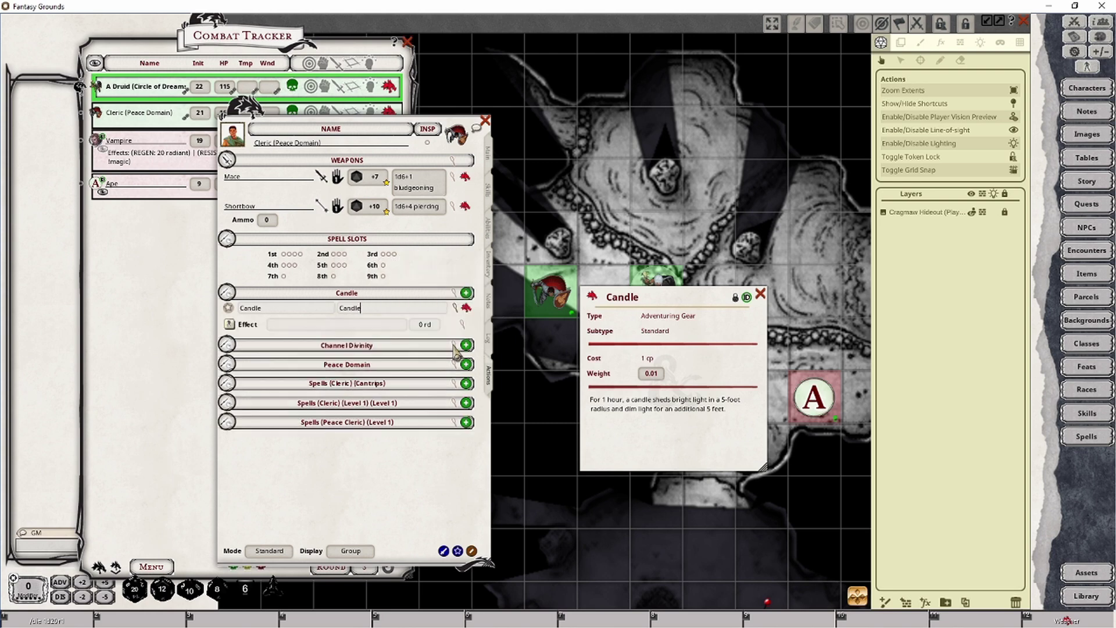
Set the Candle effect's description to "Candle; LIGHT: 5 candle"
left_click_drag(544, 267, 500, 335)
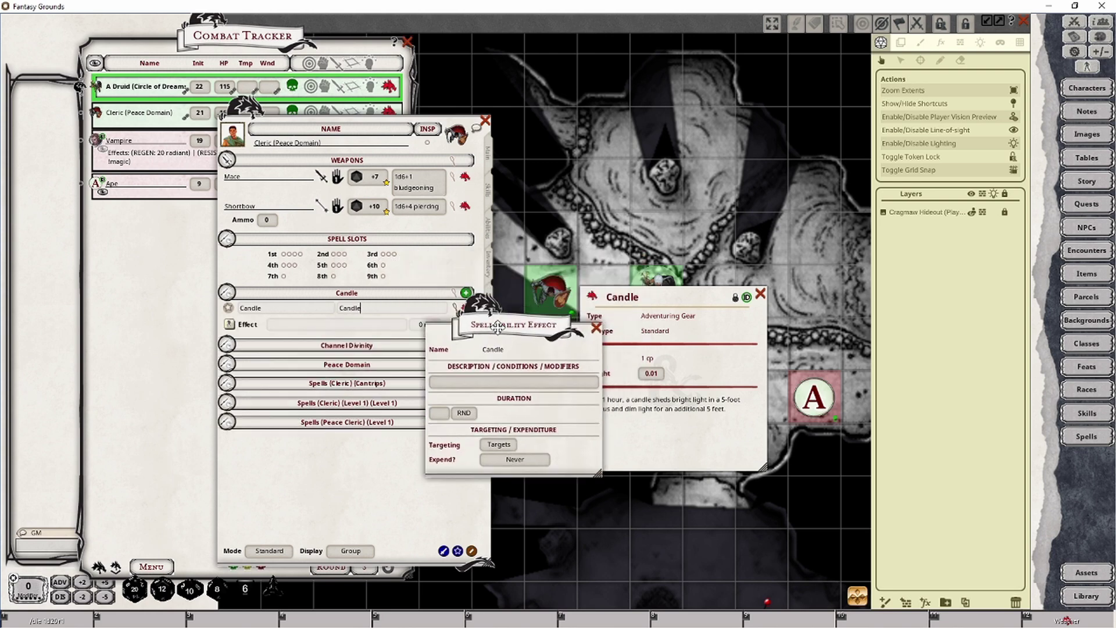
left_click(455, 383)
type("Candle;")
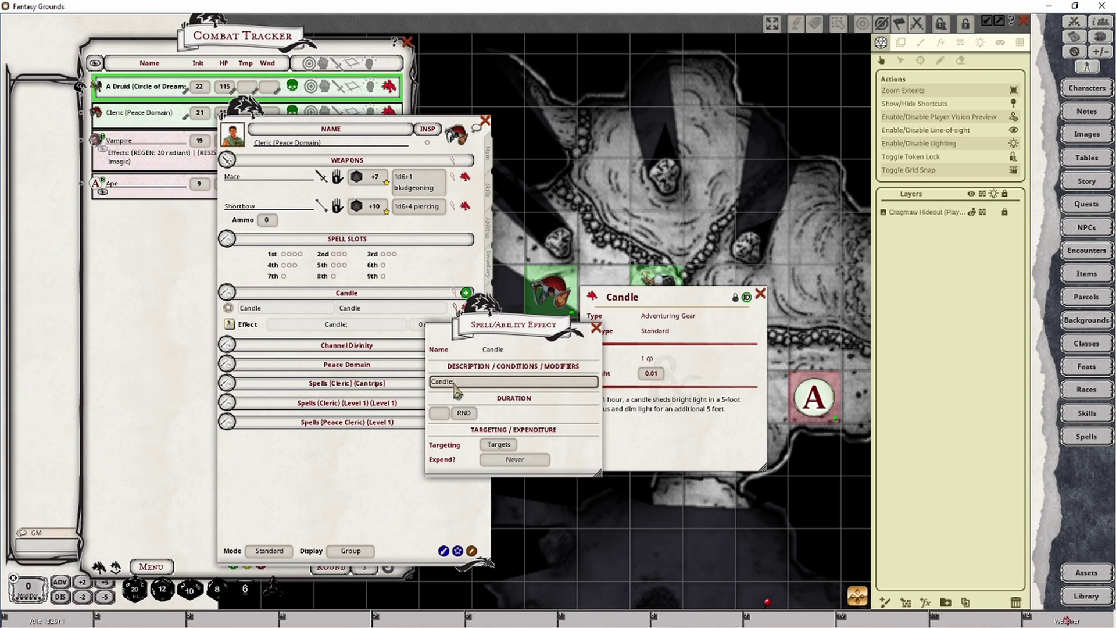
type(" LIGH")
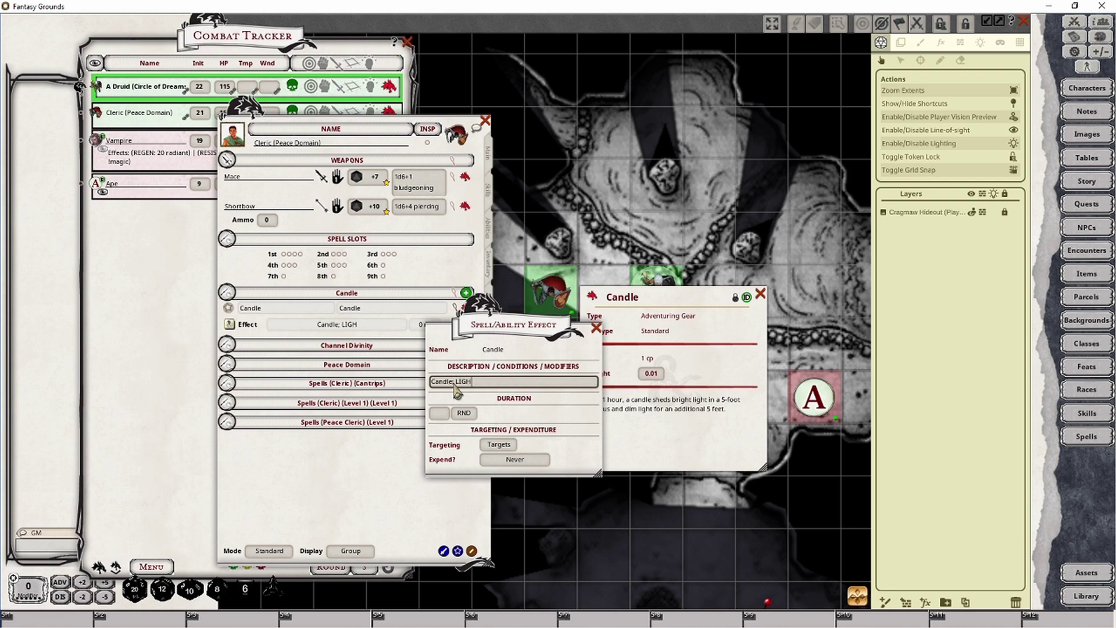
type("T:")
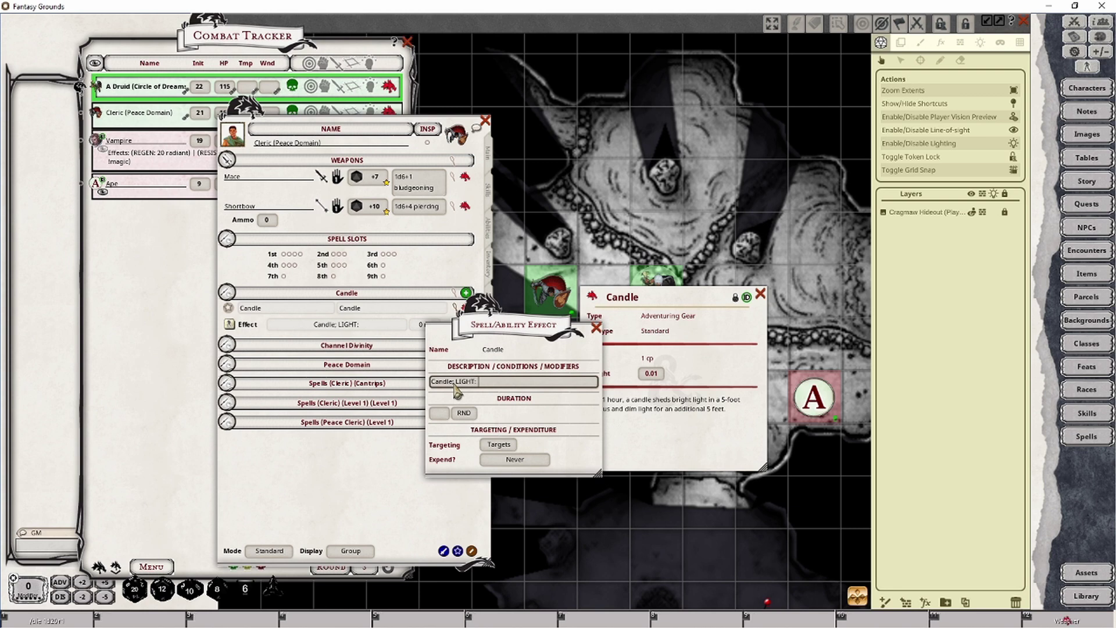
type(" 5 candle")
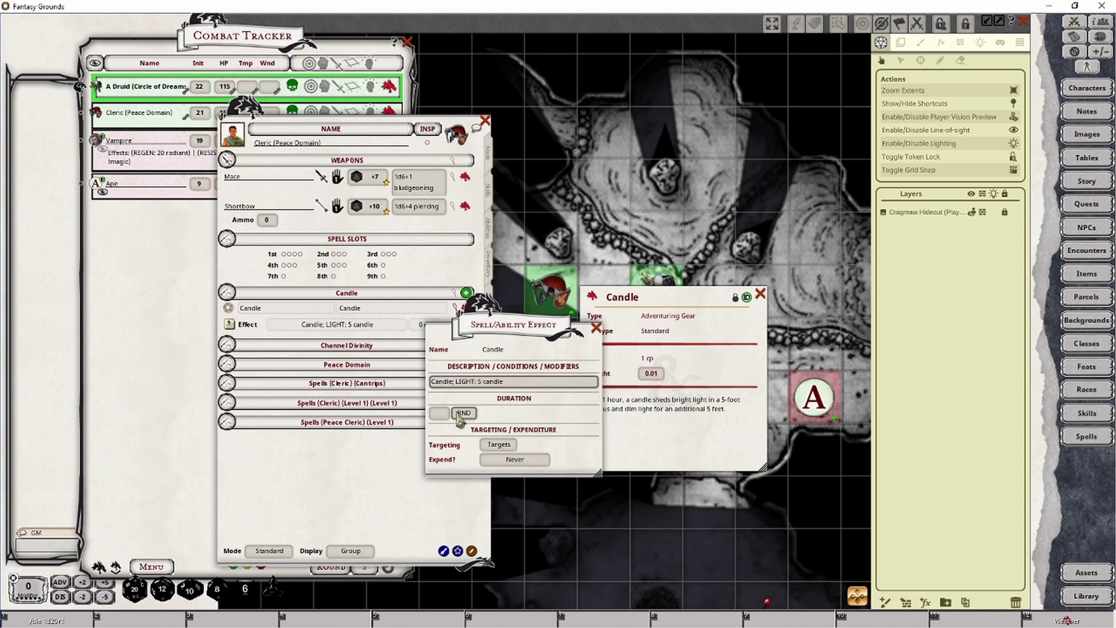
Set the Candle effect's duration to 1 hour, and close the effect settings and the Candle item
left_click(664, 307)
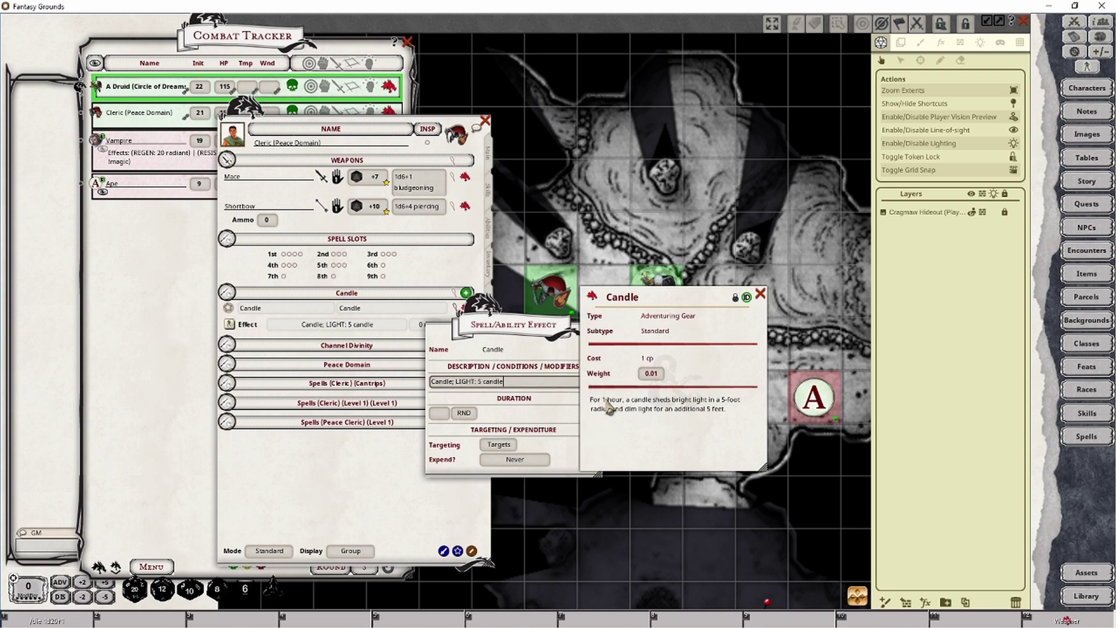
left_click(439, 413)
type("1")
left_click(465, 413)
left_click(465, 413)
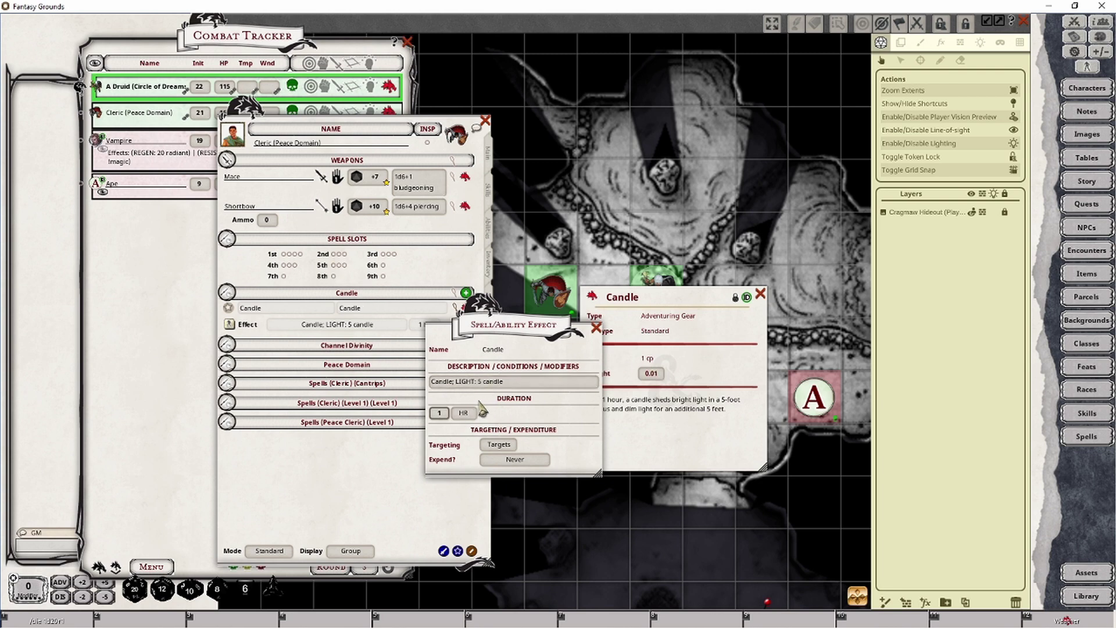
left_click(597, 330)
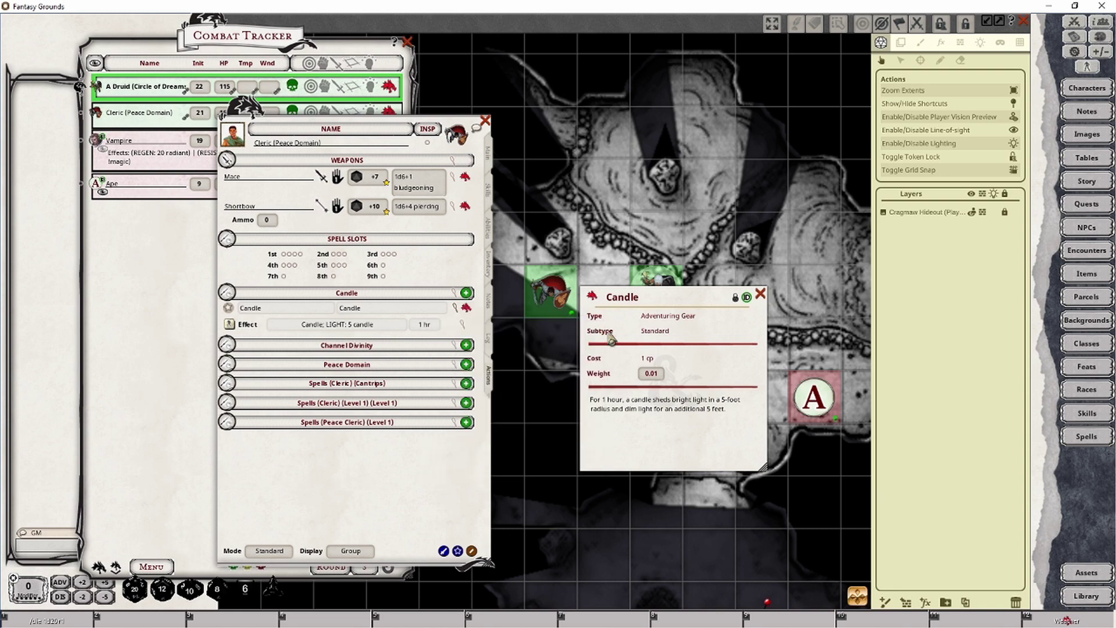
left_click(759, 294)
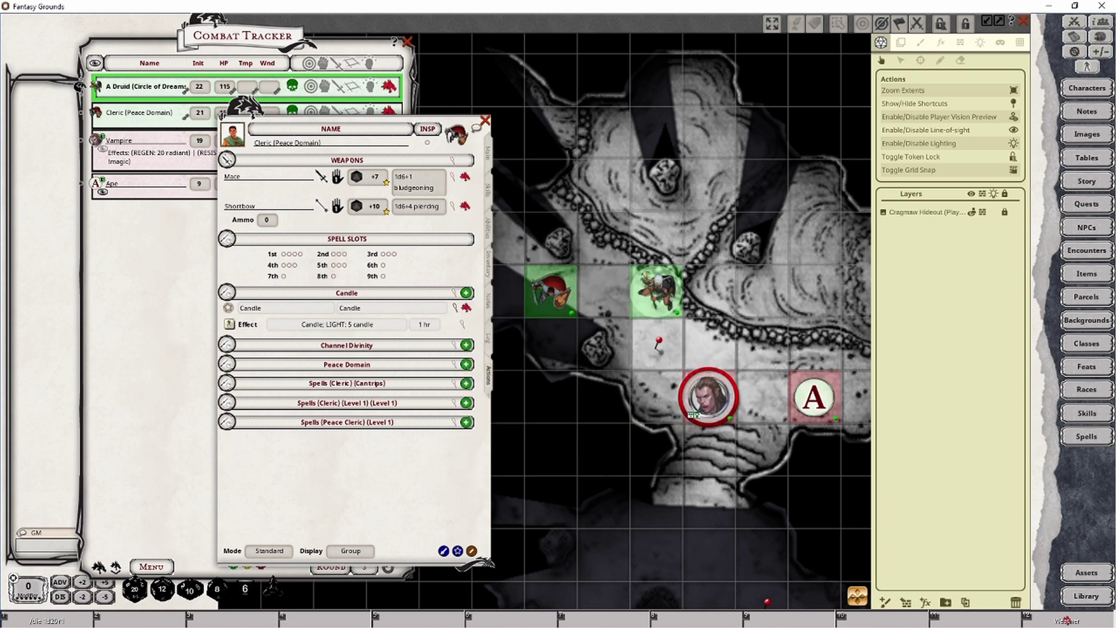
Review the Candle effect's targeting and expenditure settings, and apply the effect to the cleric in the combat tracker
left_click(230, 324)
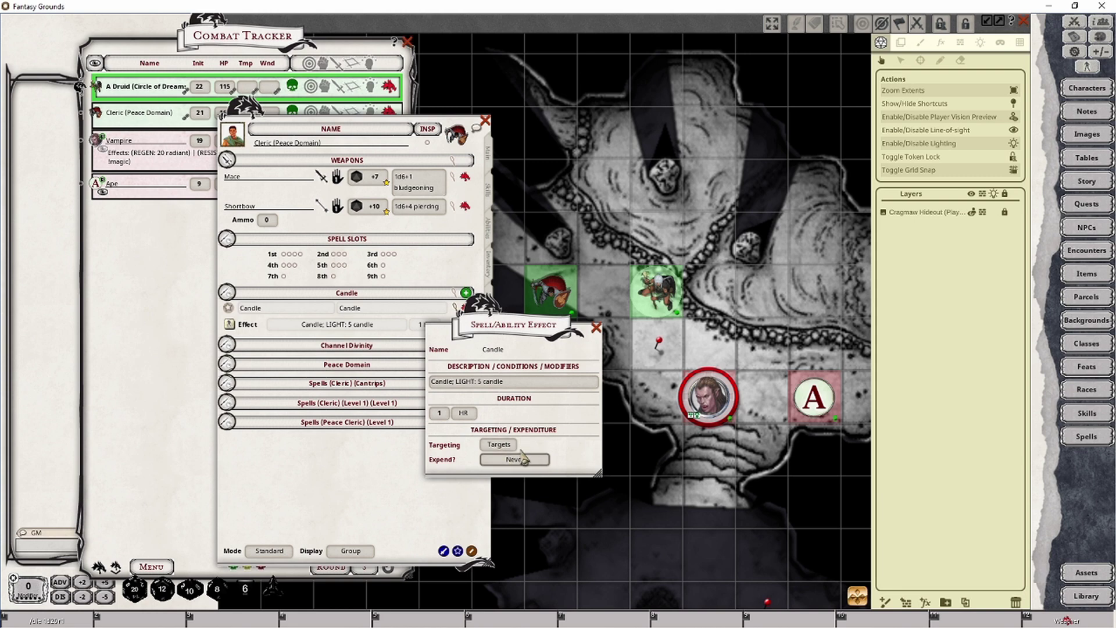
left_click(596, 328)
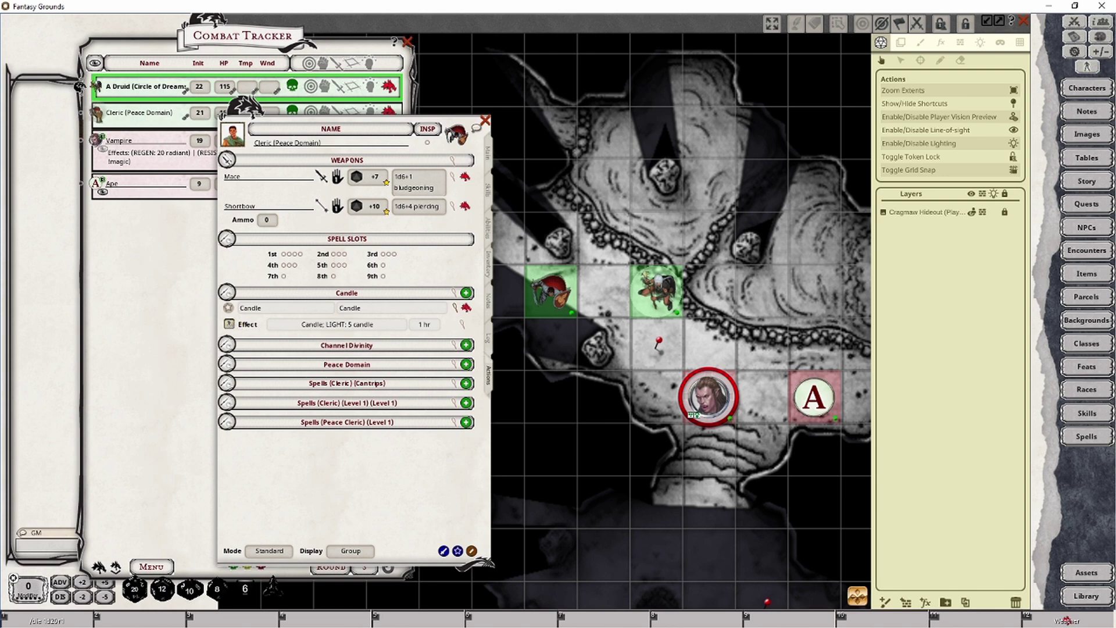
left_click_drag(98, 114, 99, 115)
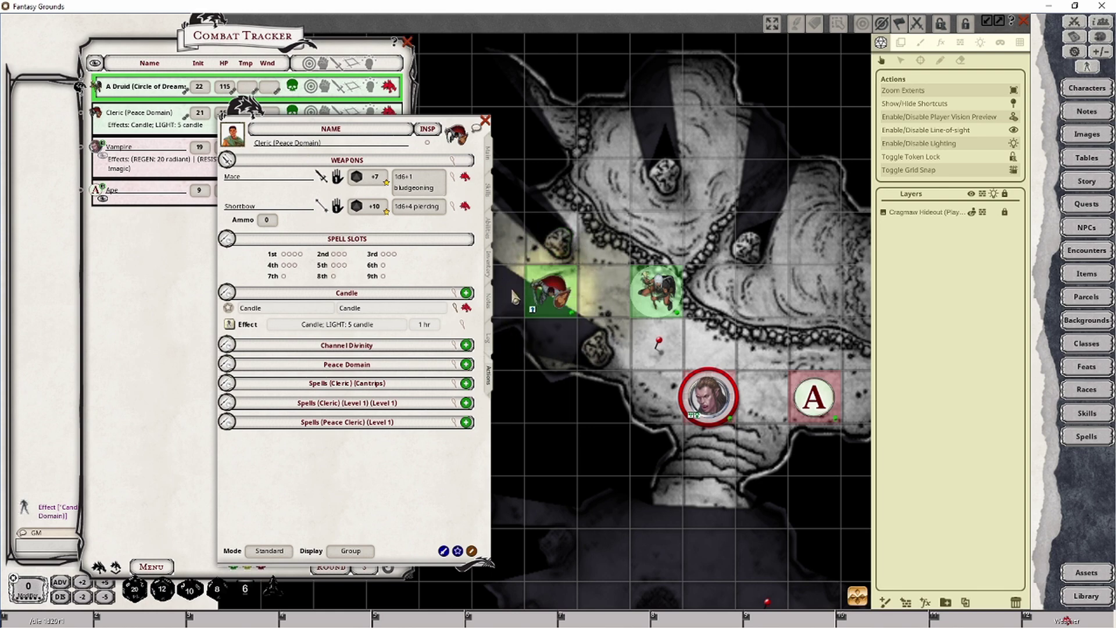
Examine the candle light on the map from the cleric's and the druid's tokens, closing the cleric's character sheet
left_click(551, 291)
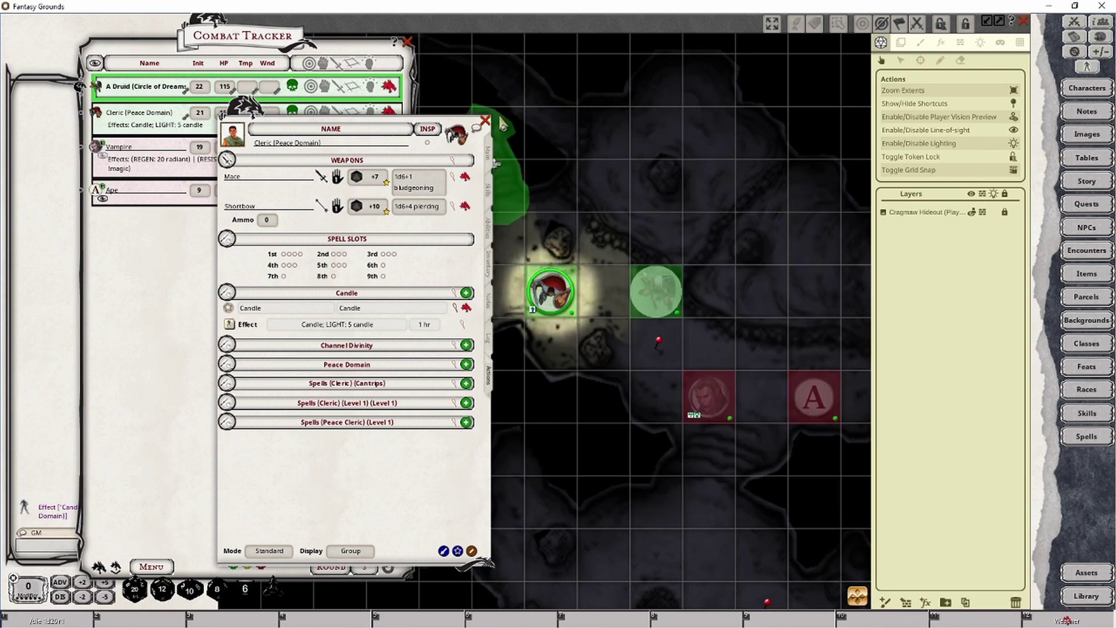
left_click(485, 120)
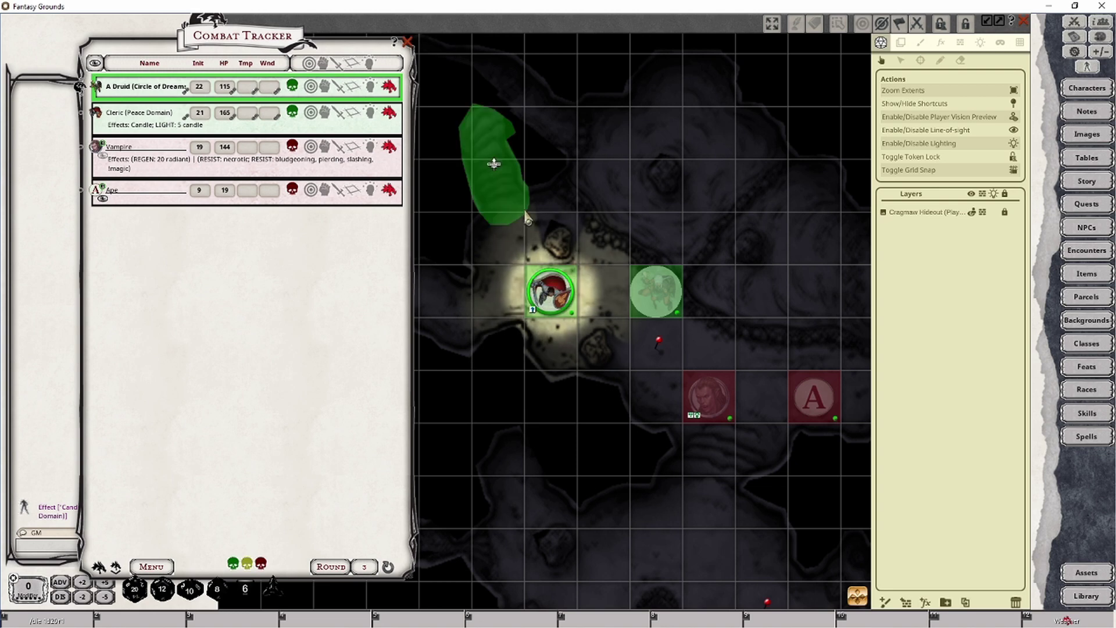
left_click(668, 296)
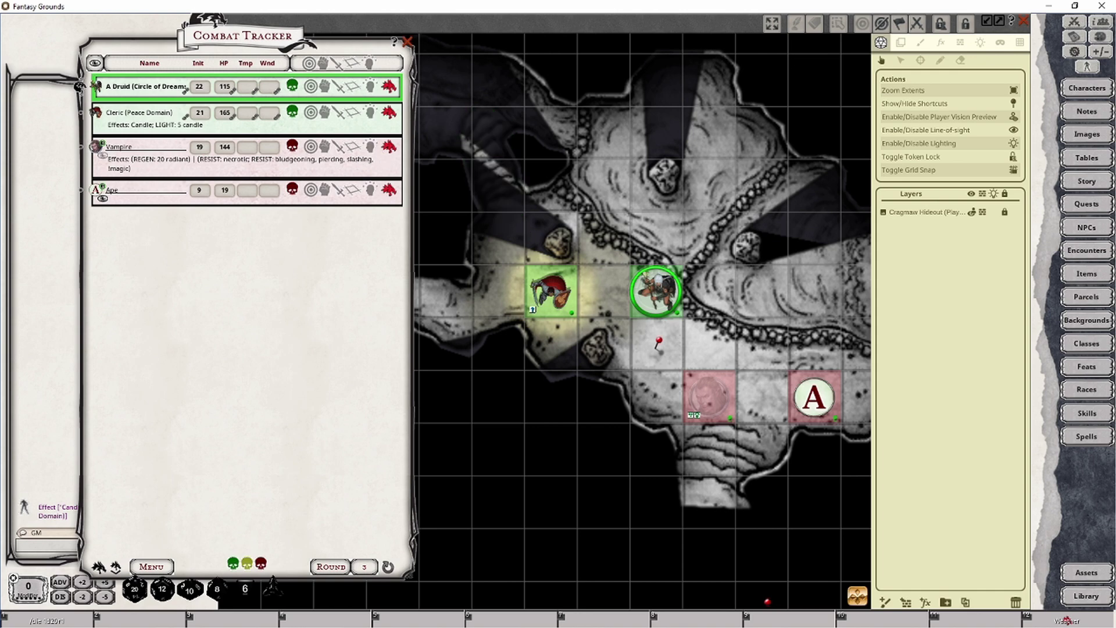
Find Torch in the item library and add it to the Cleric (Peace Domain)'s inventory
left_click(388, 114)
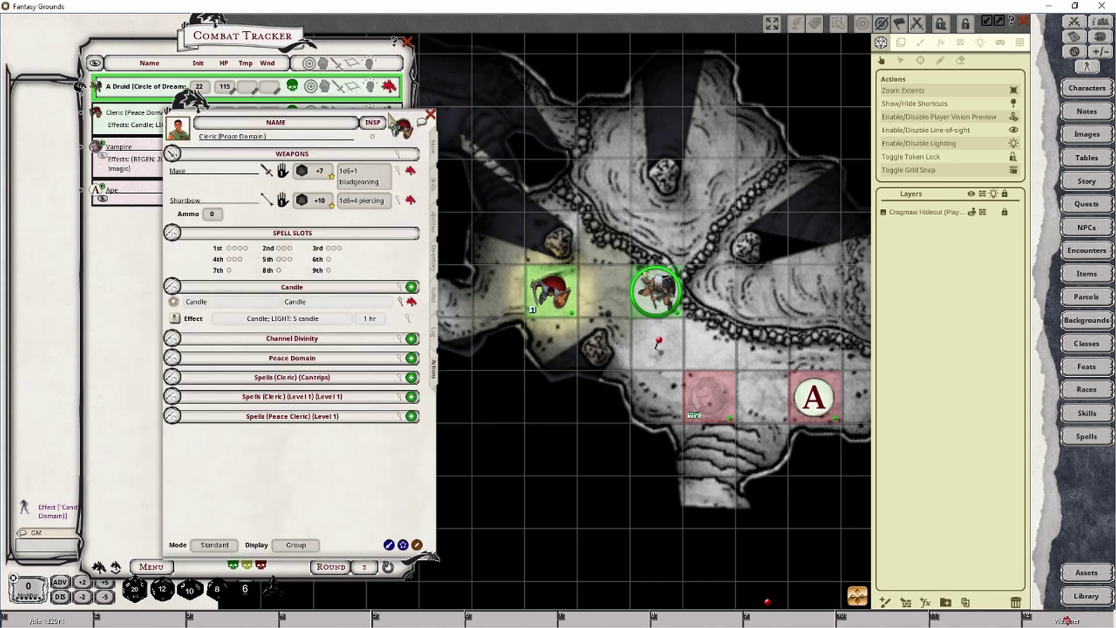
left_click(434, 258)
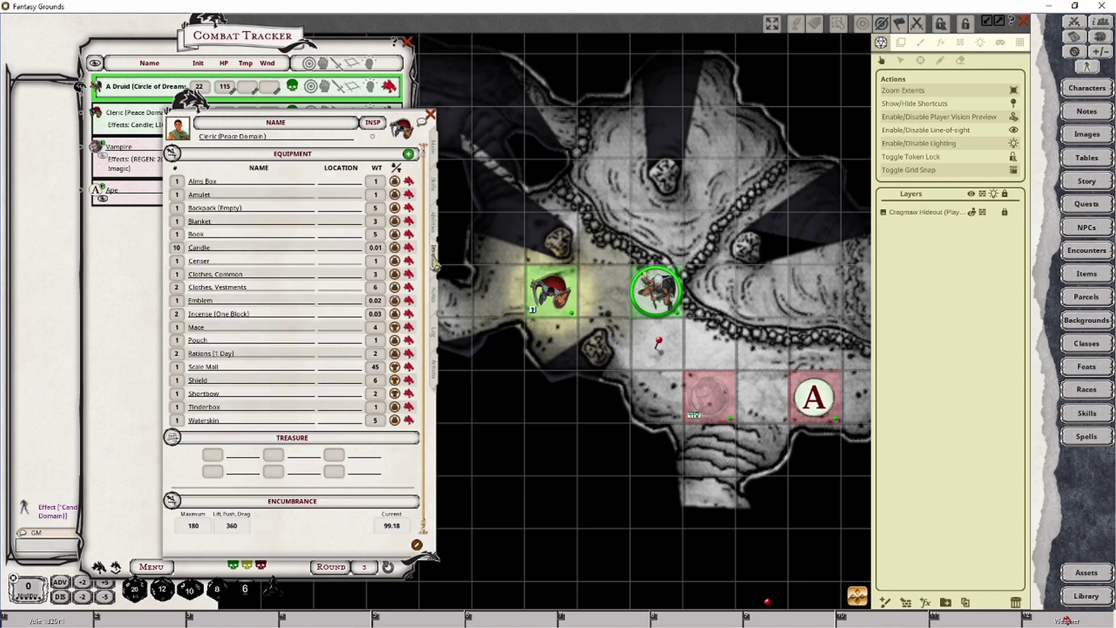
left_click(1099, 278)
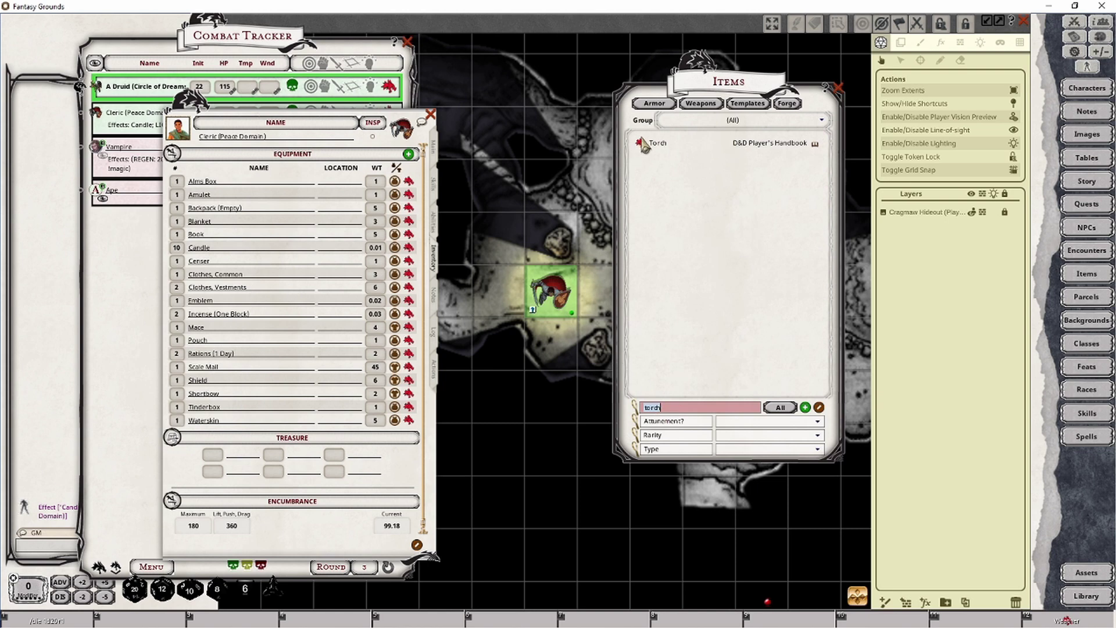
left_click_drag(641, 143, 255, 317)
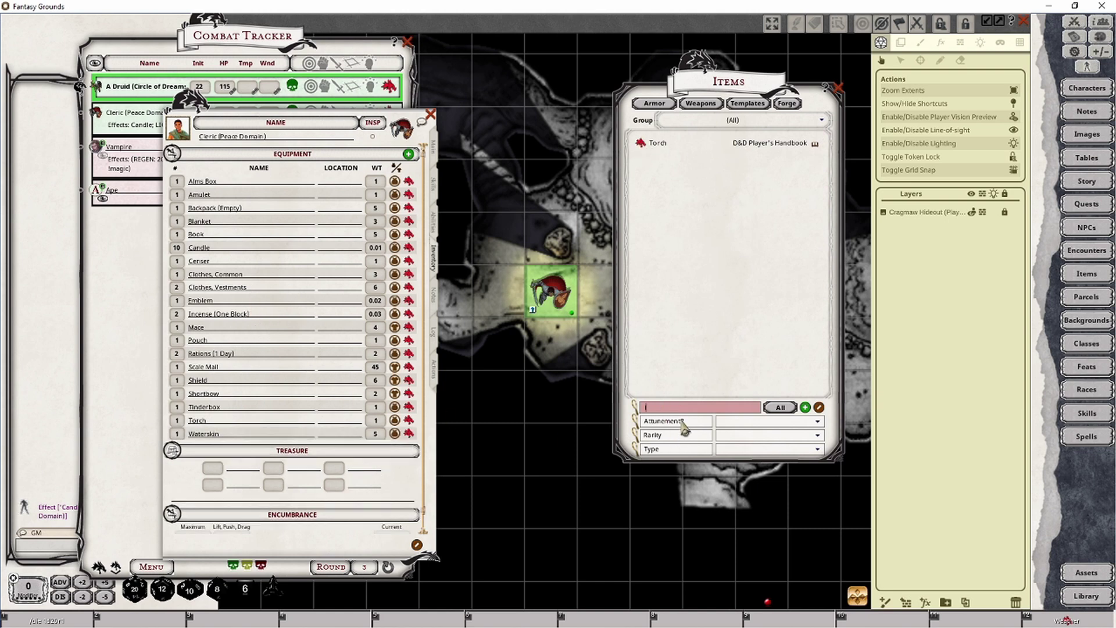
Find Lamp and Lantern, Hooded in the item library and add both to the cleric's inventory
left_click_drag(641, 144, 342, 329)
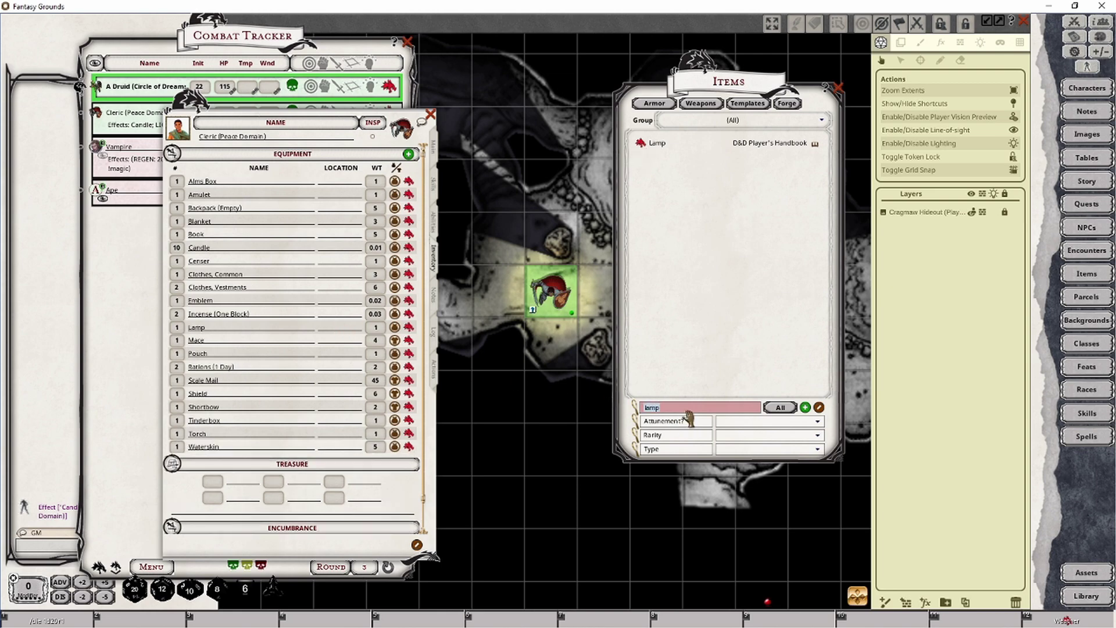
key("BackSpace")
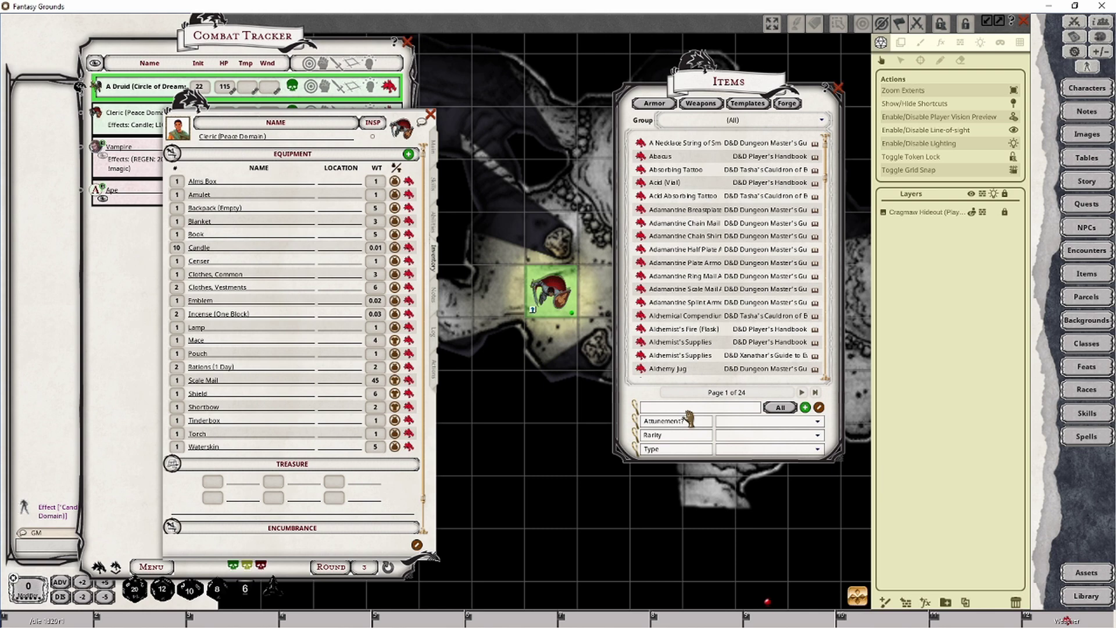
type("lantern")
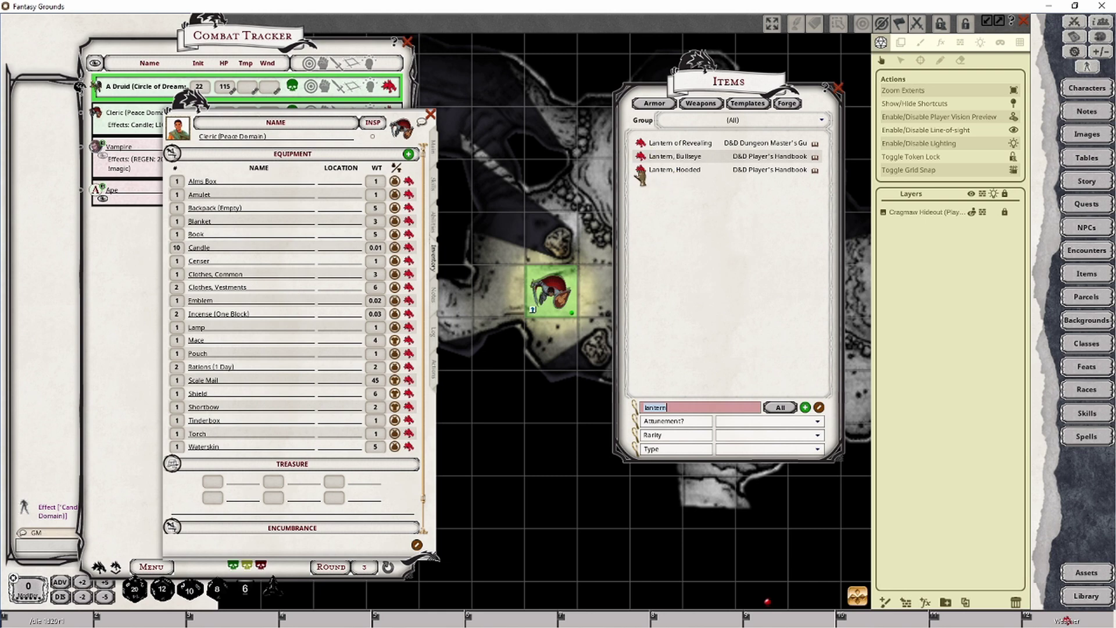
left_click_drag(640, 170, 280, 345)
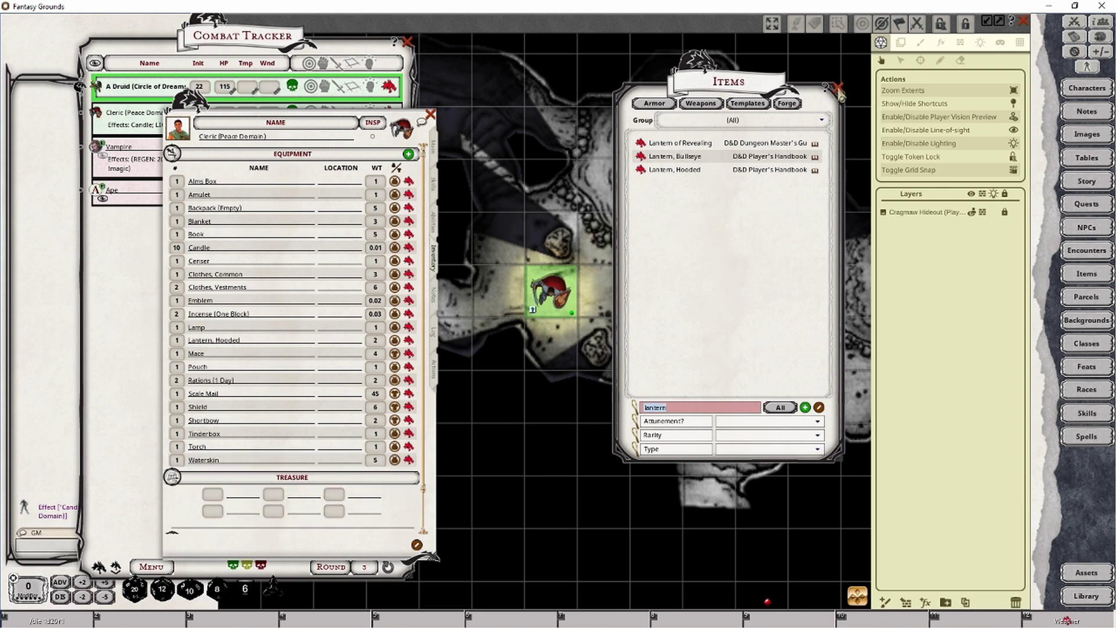
Check the hooded lantern's description from the cleric's inventory, and bring up the cleric's actions with the item library and lantern description closed
left_click(839, 90)
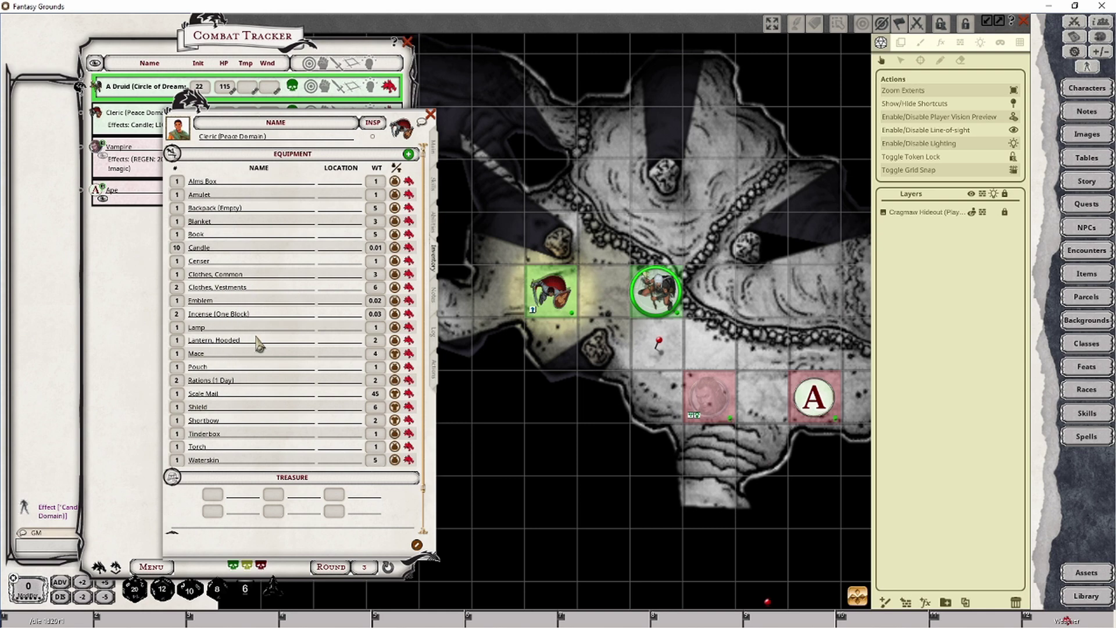
left_click(409, 340)
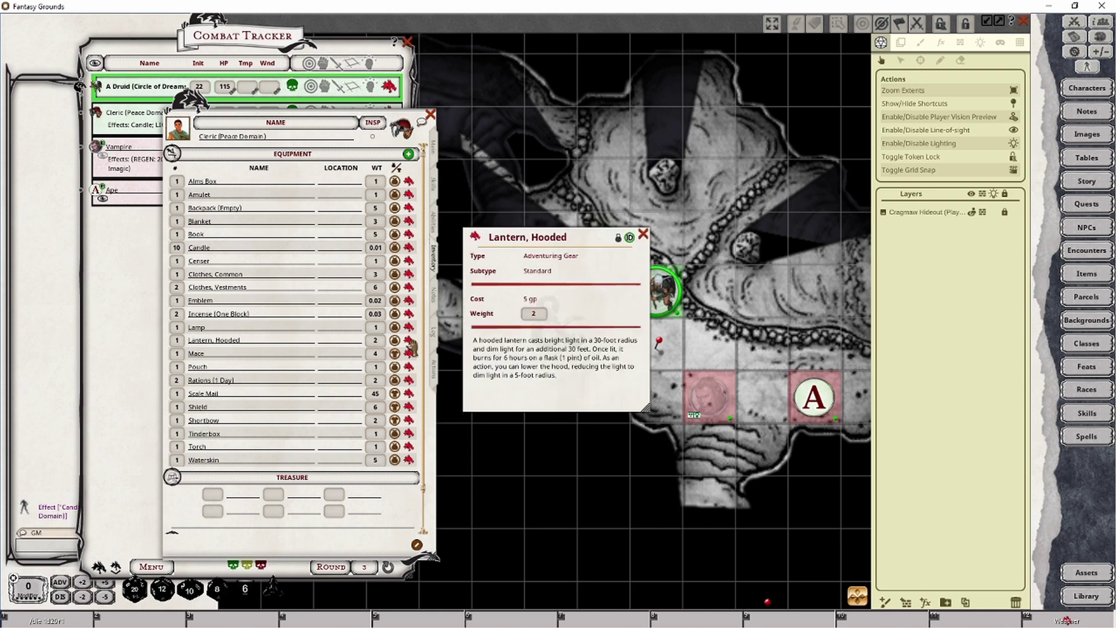
left_click(431, 113)
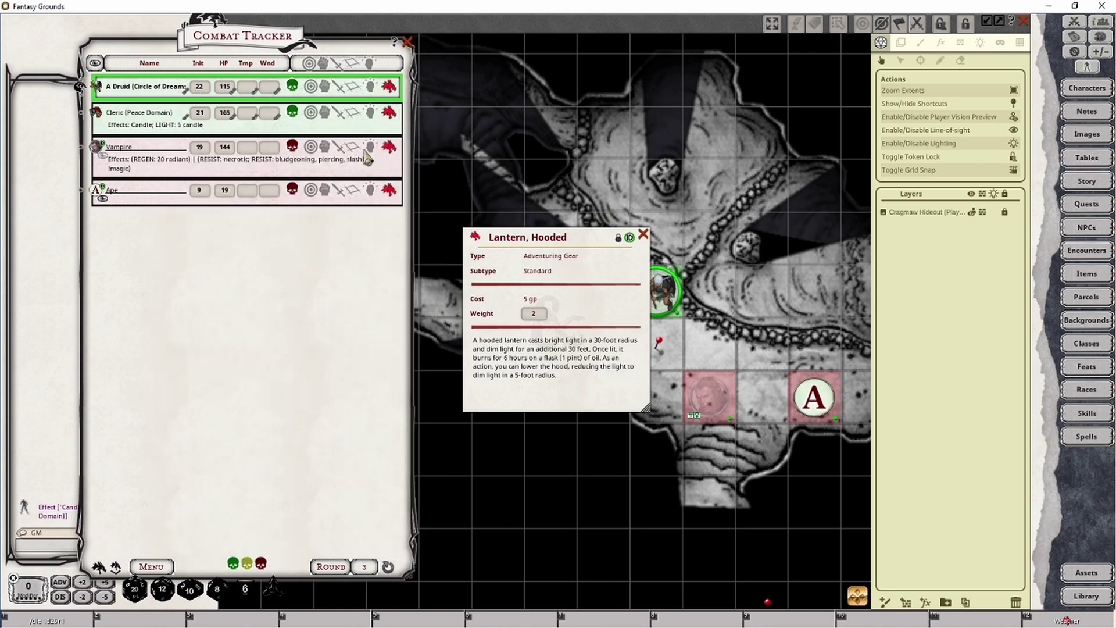
left_click(388, 114)
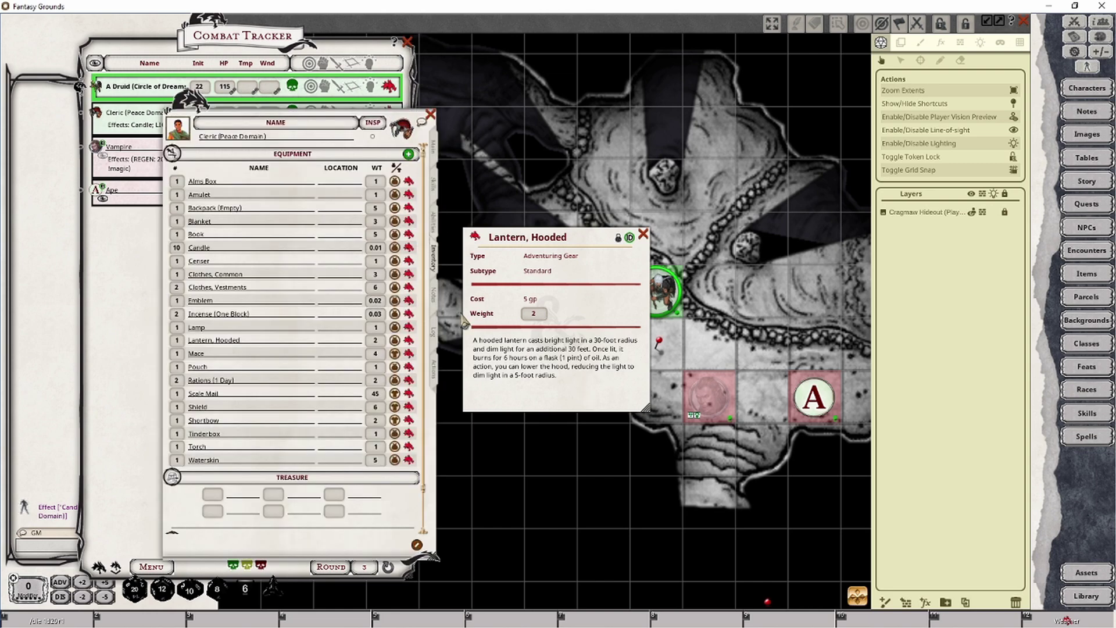
left_click(433, 370)
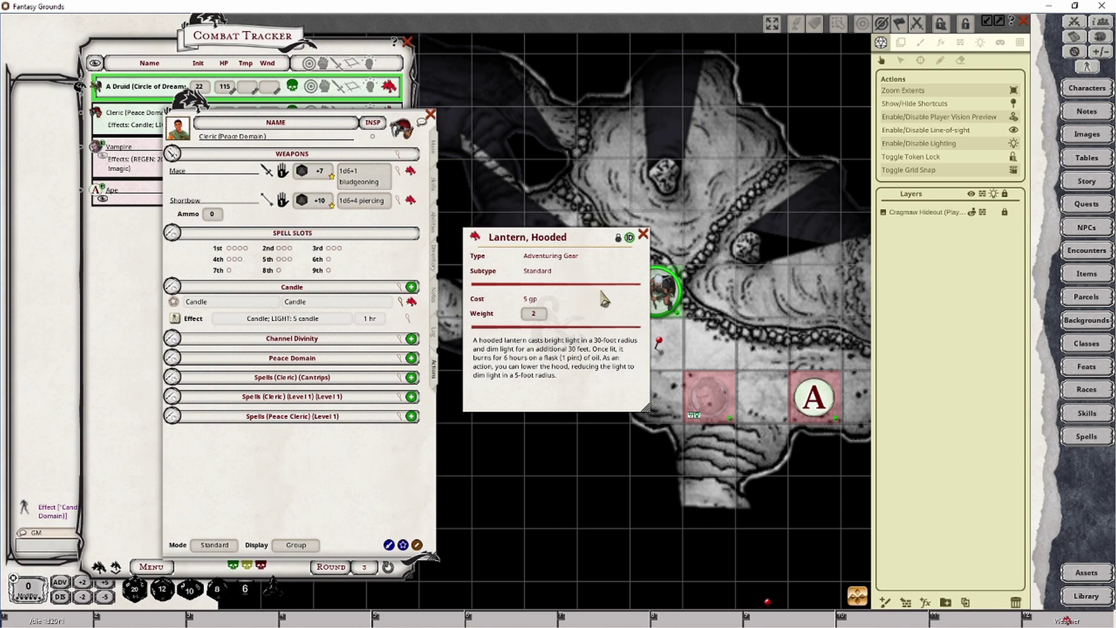
left_click(644, 236)
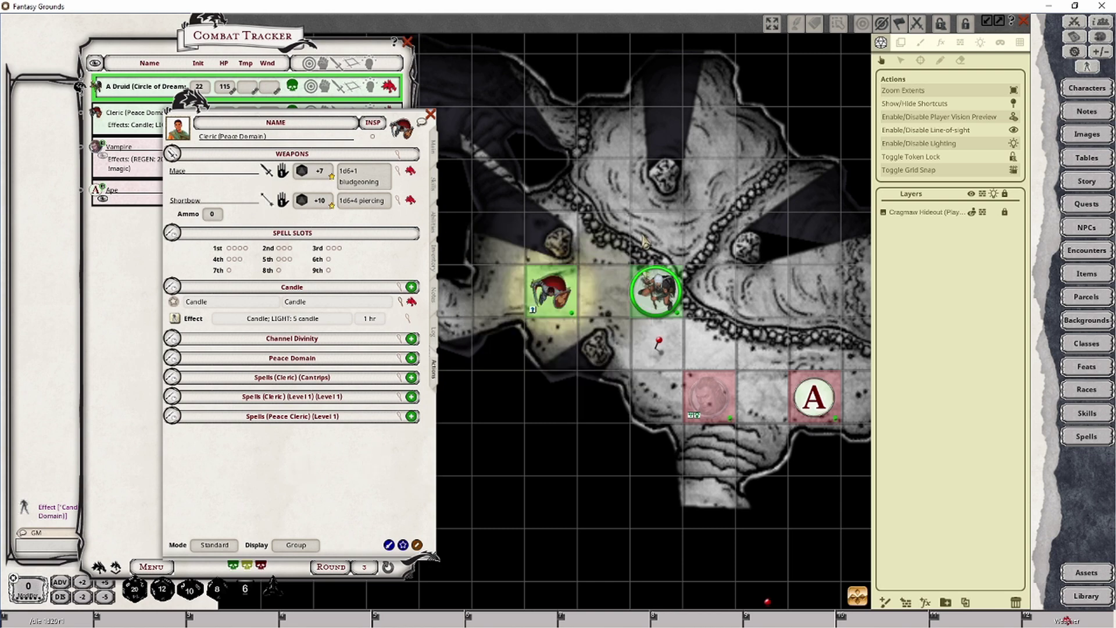
Duplicate the Candle power in the cleric's actions and rename the copy Torch
left_click(408, 303)
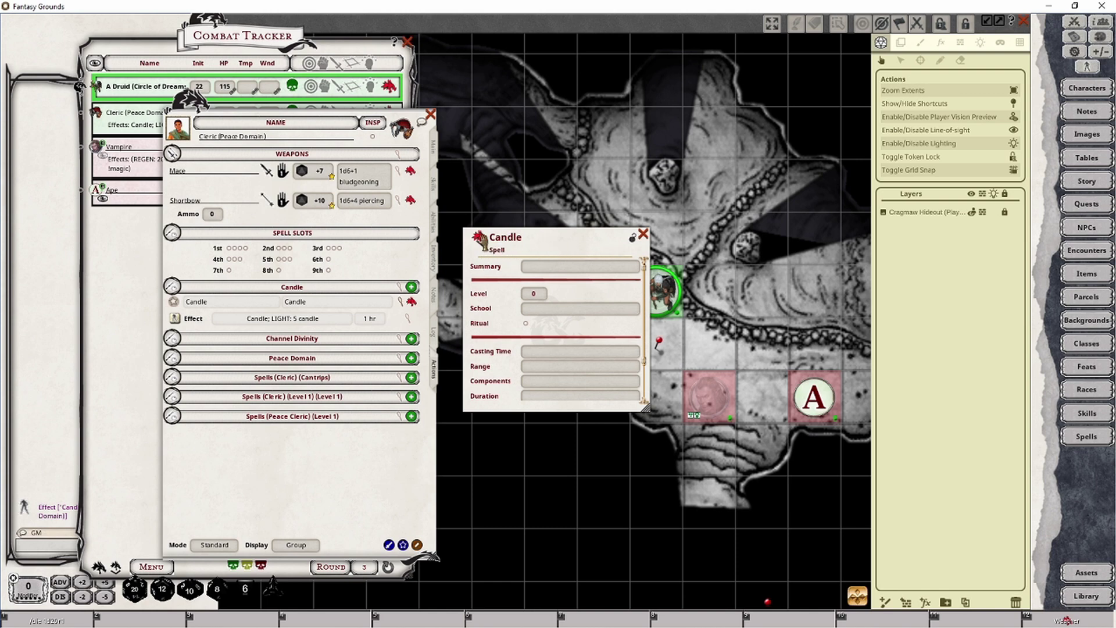
left_click_drag(479, 238, 378, 365)
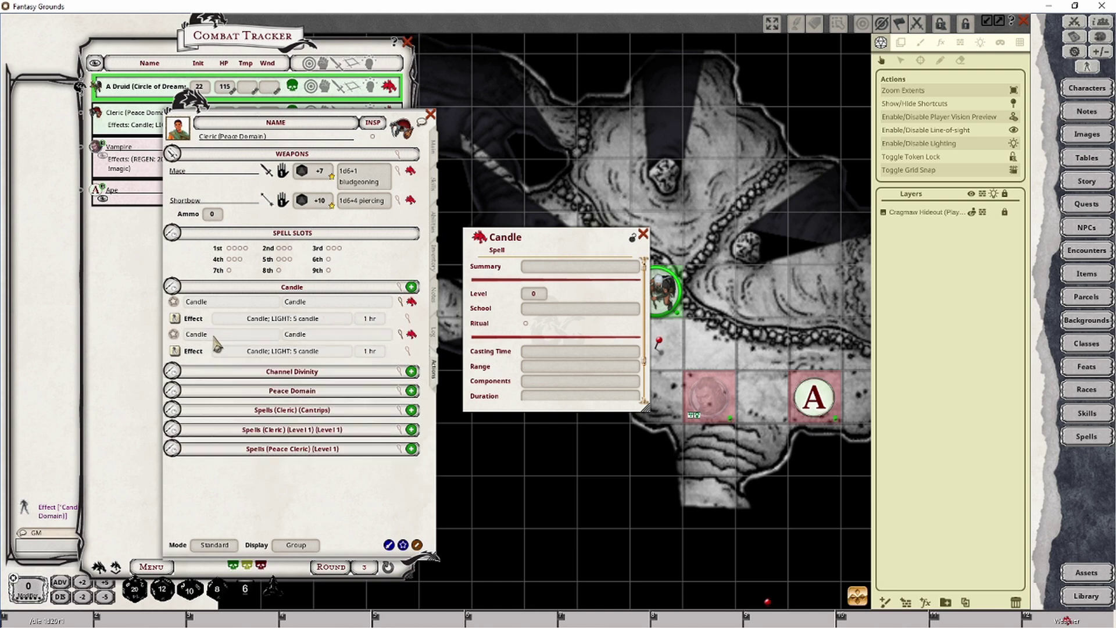
double_click(181, 335)
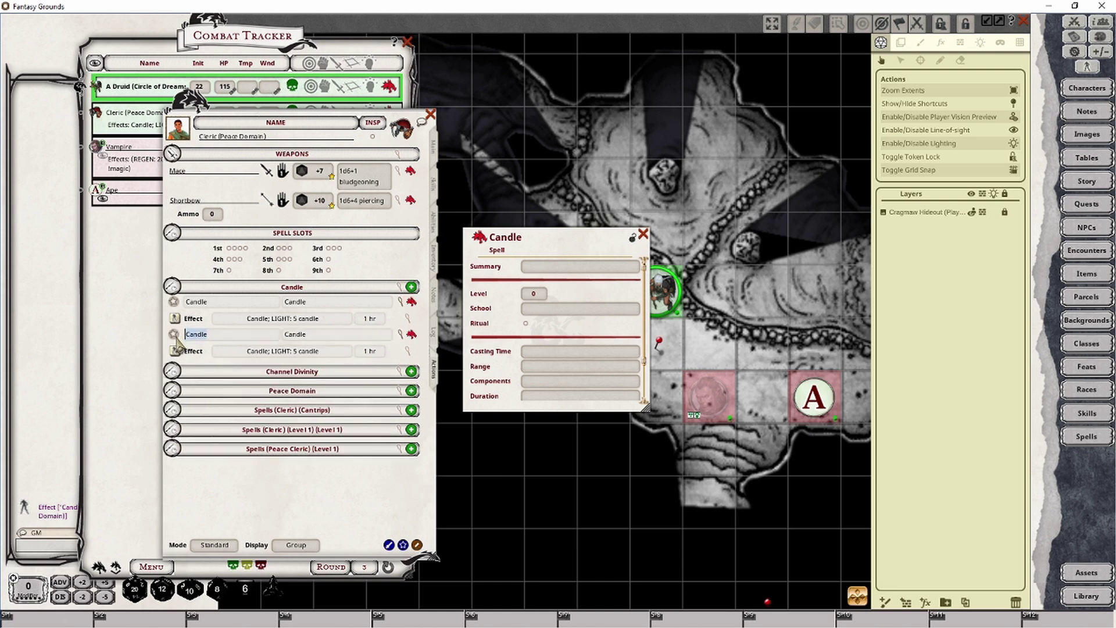
type("Torch")
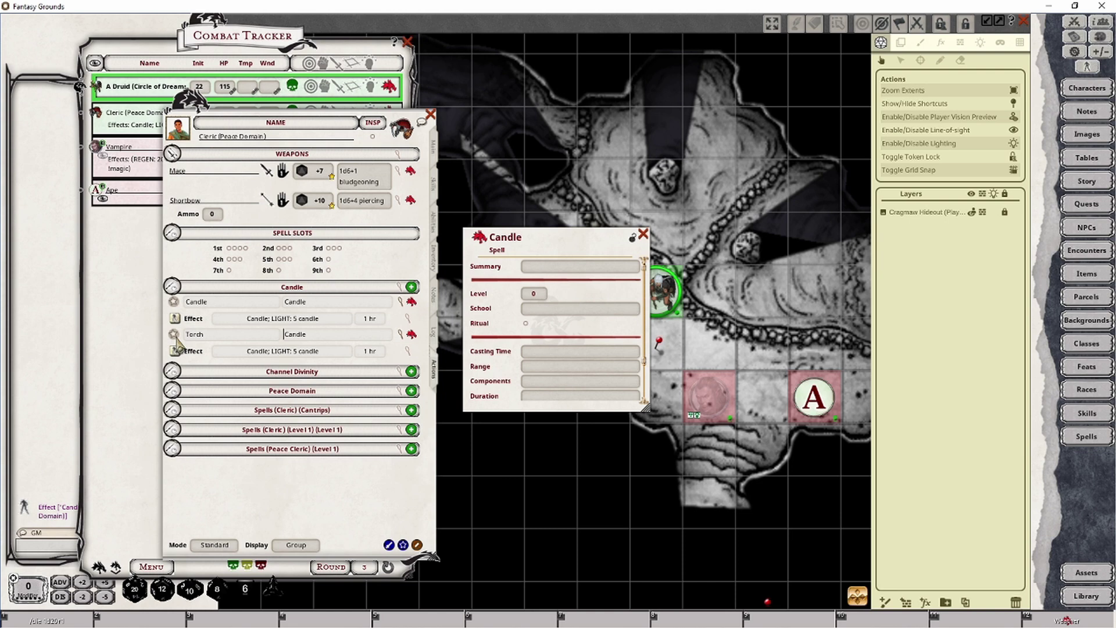
Move the Candle and Torch powers into a group named Light, and delete the emptied Candle group
double_click(295, 302)
type("Light")
key("Return")
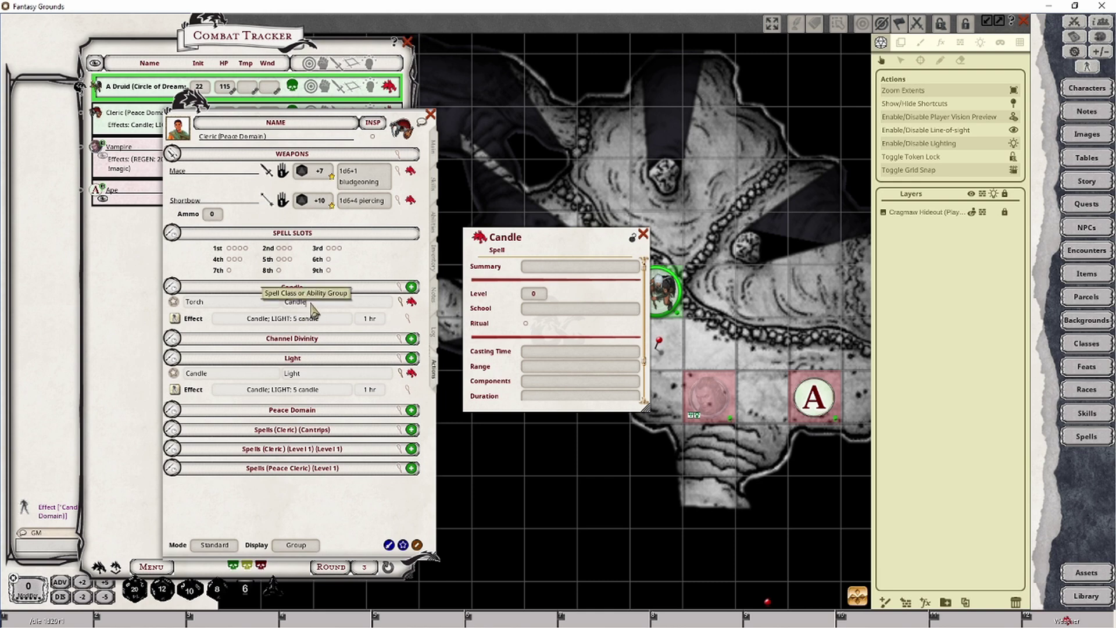
double_click(336, 305)
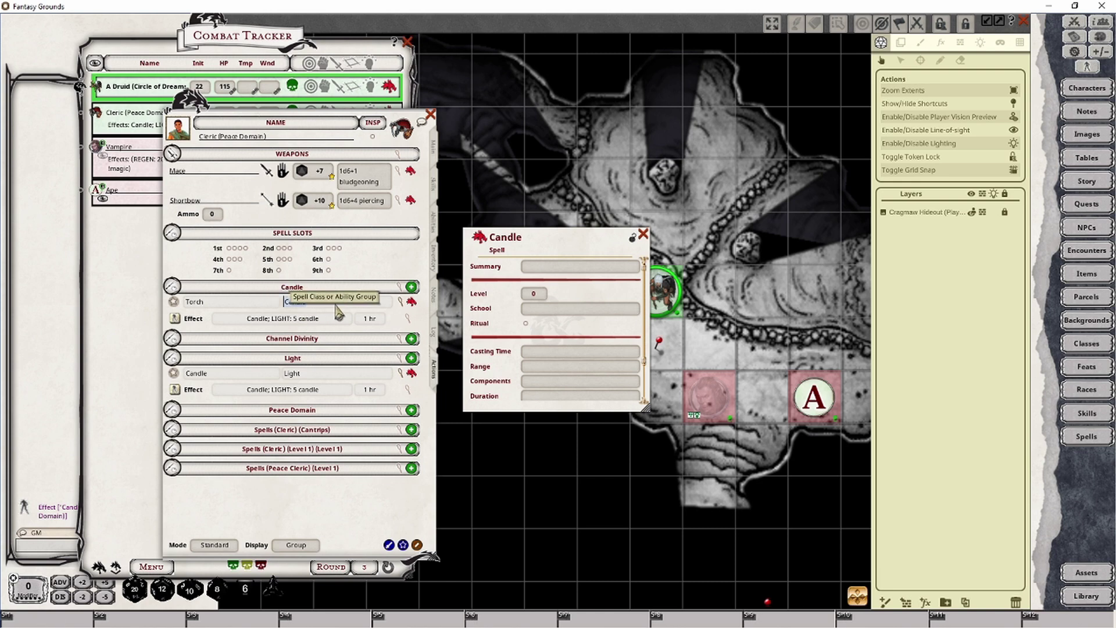
type("Light")
key("Return")
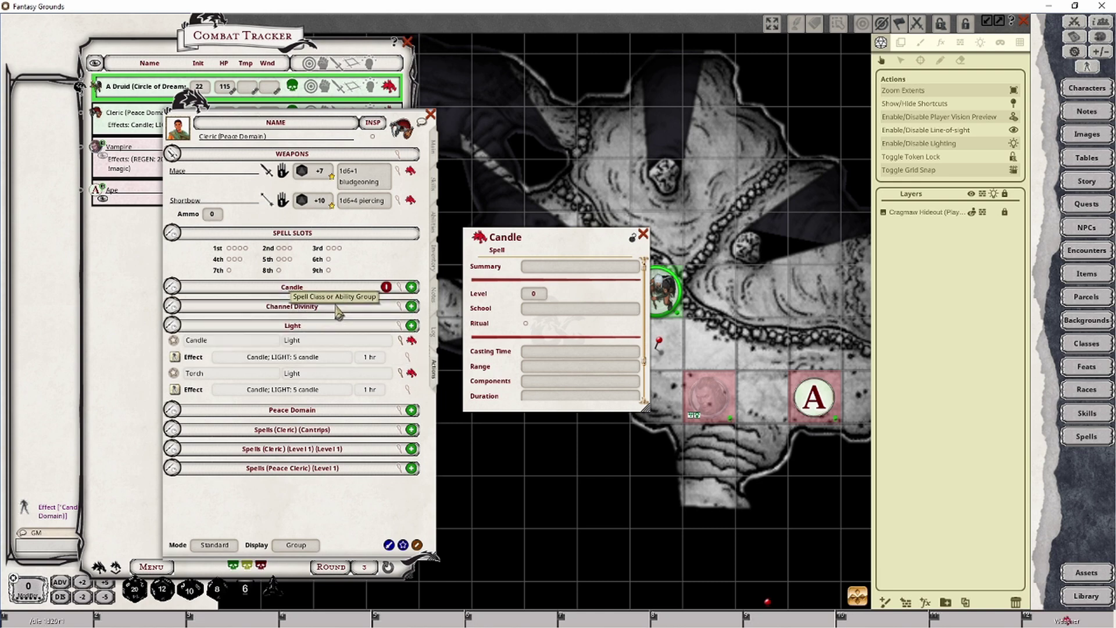
left_click(386, 287)
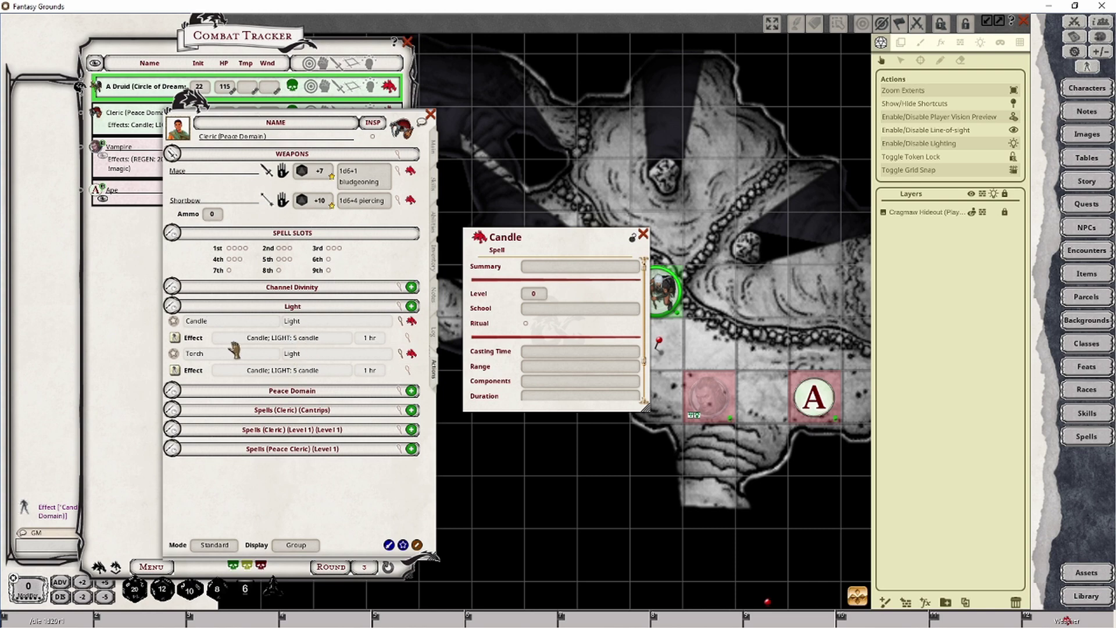
Change the light part of the Torch power's effect to "LIGHT: 20 torch"
left_click(409, 371)
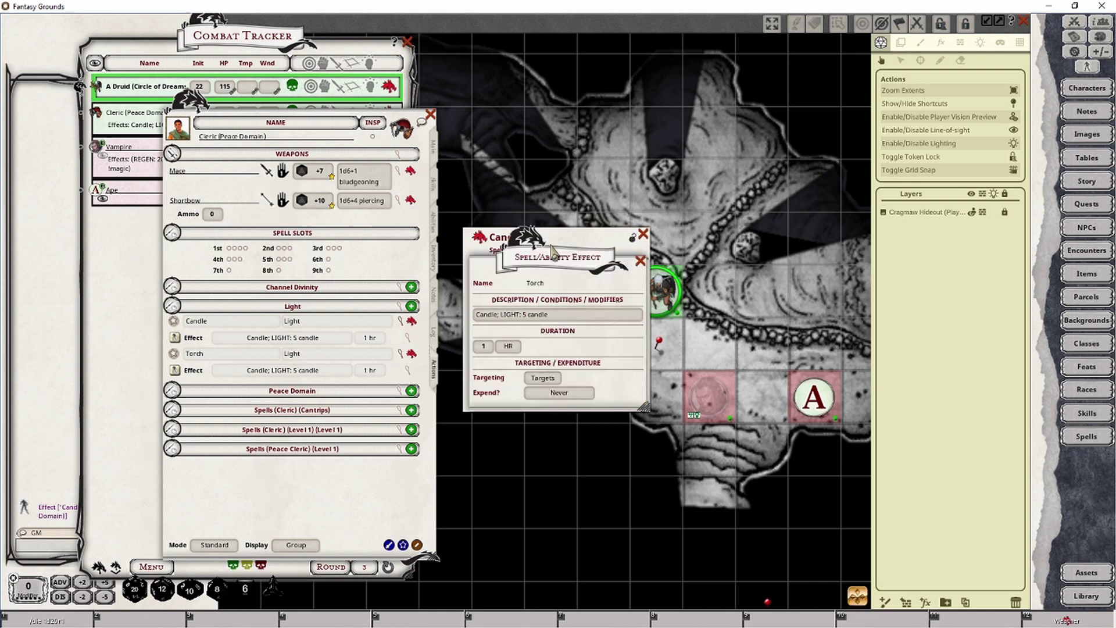
left_click_drag(552, 255, 371, 312)
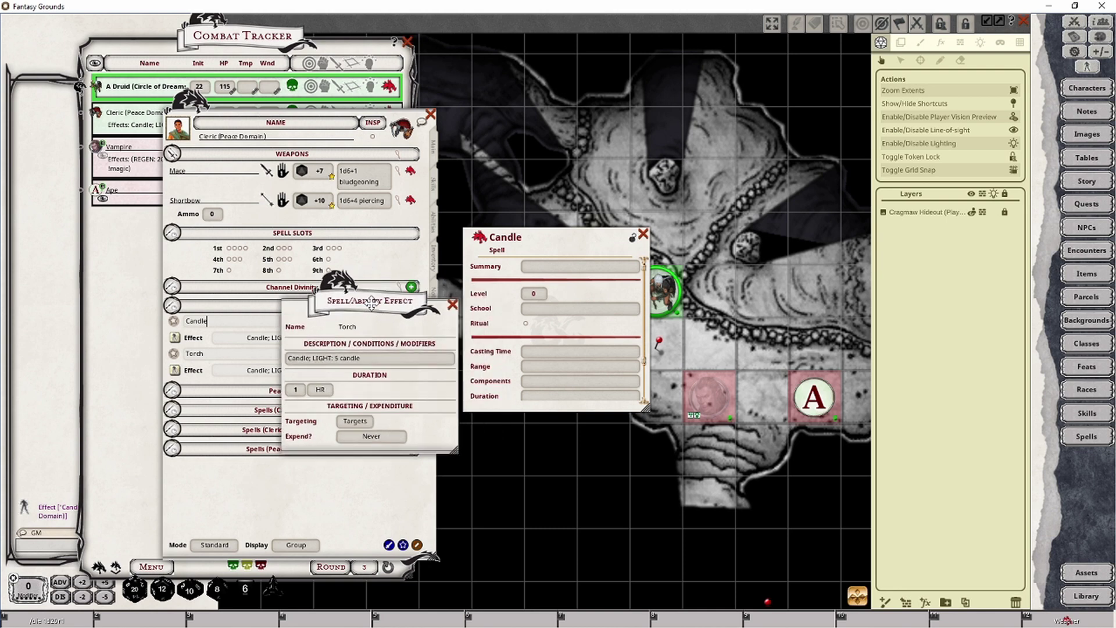
left_click(345, 360)
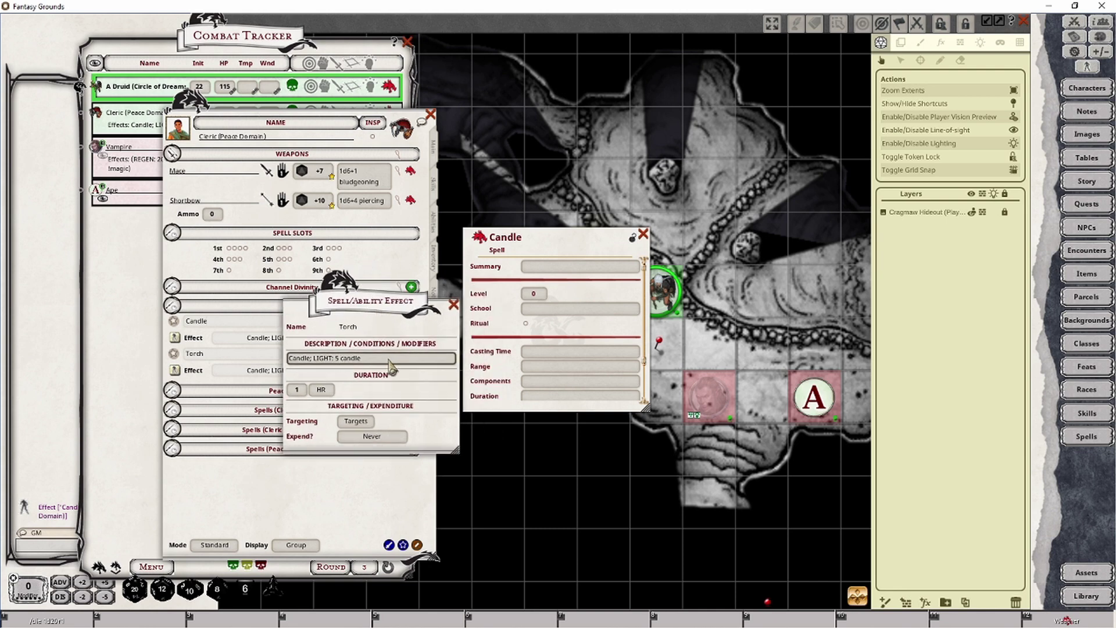
type("5")
key("BackSpace")
type("2")
key("shift+End")
type("0 torc")
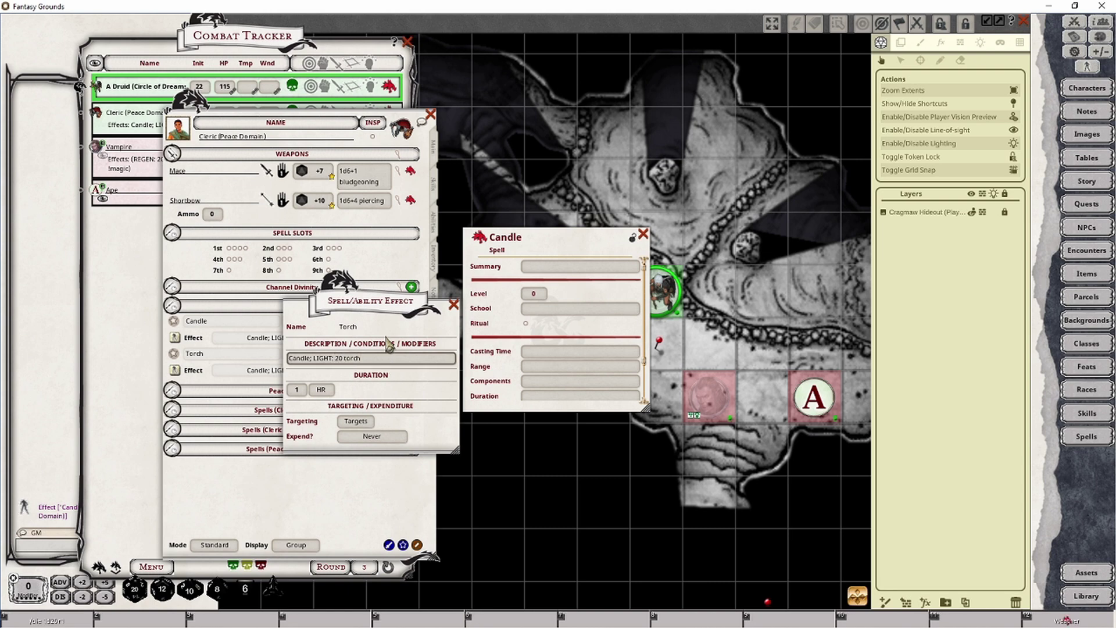
left_click(454, 304)
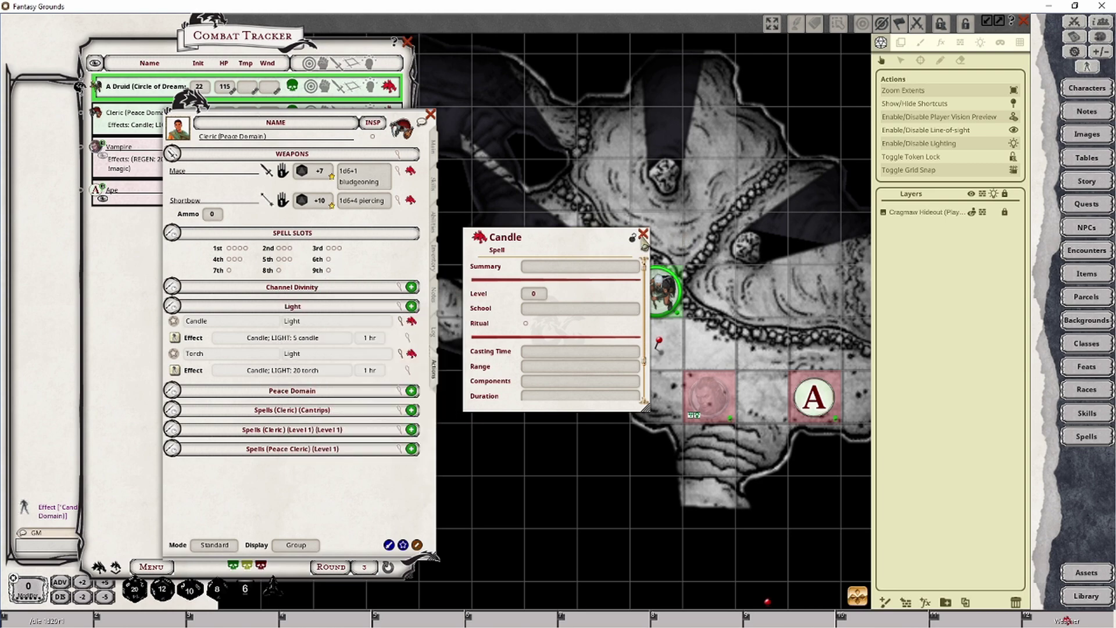
Close the Candle spell record and delete the candle effect from the cleric in the combat tracker
left_click(643, 233)
left_click_drag(262, 122, 576, 118)
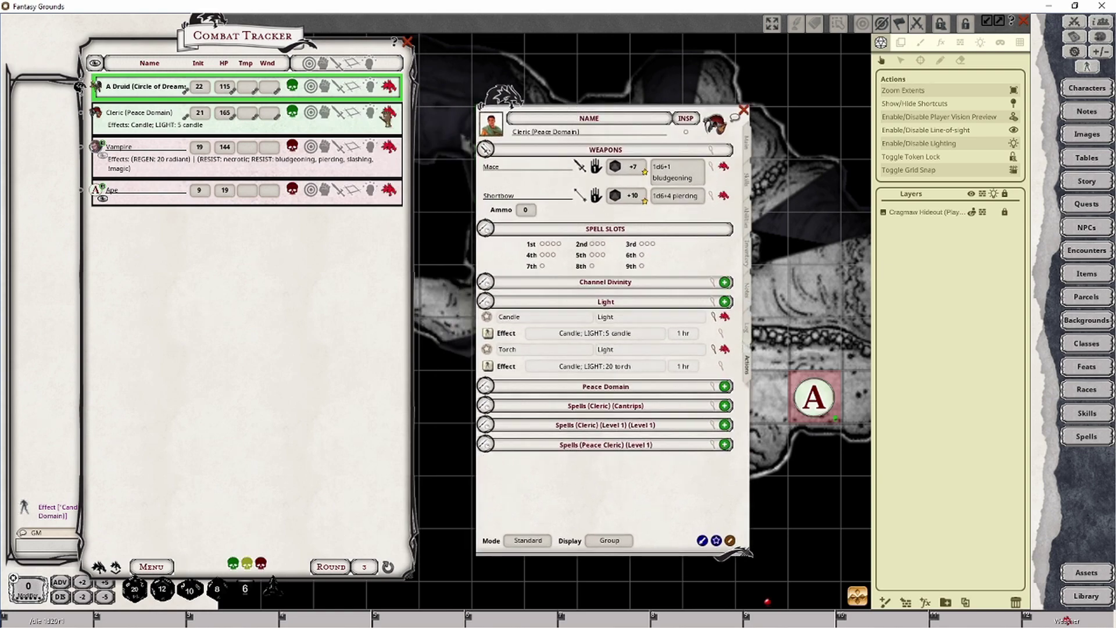
left_click(371, 112)
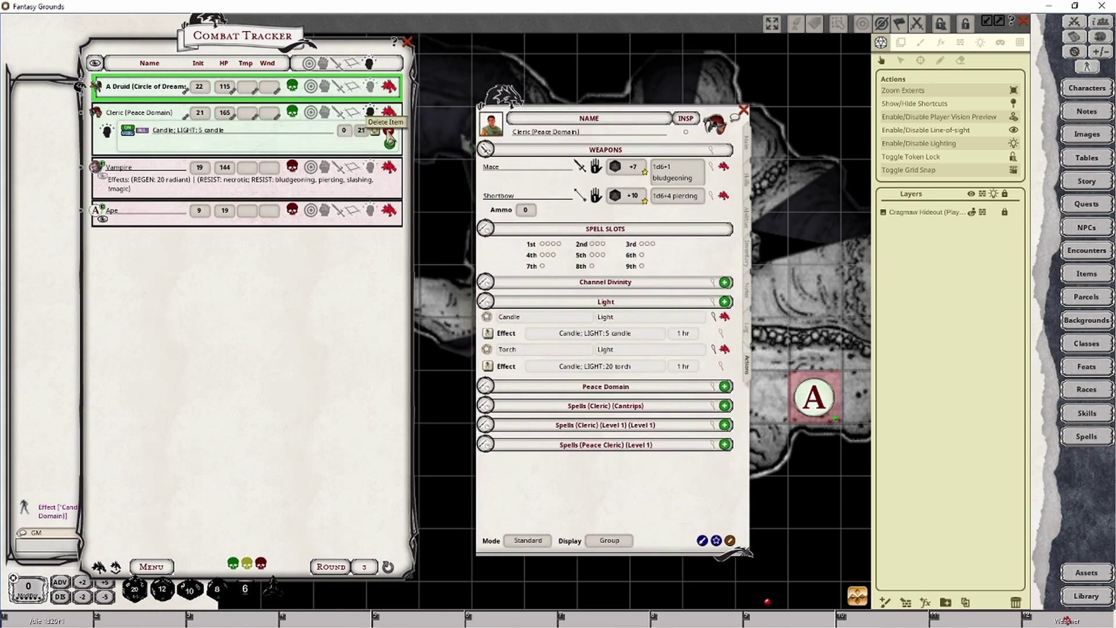
left_click(388, 131)
Apply the Torch effect to the cleric in the combat tracker and view its light from the cleric's token
left_click_drag(488, 366, 158, 128)
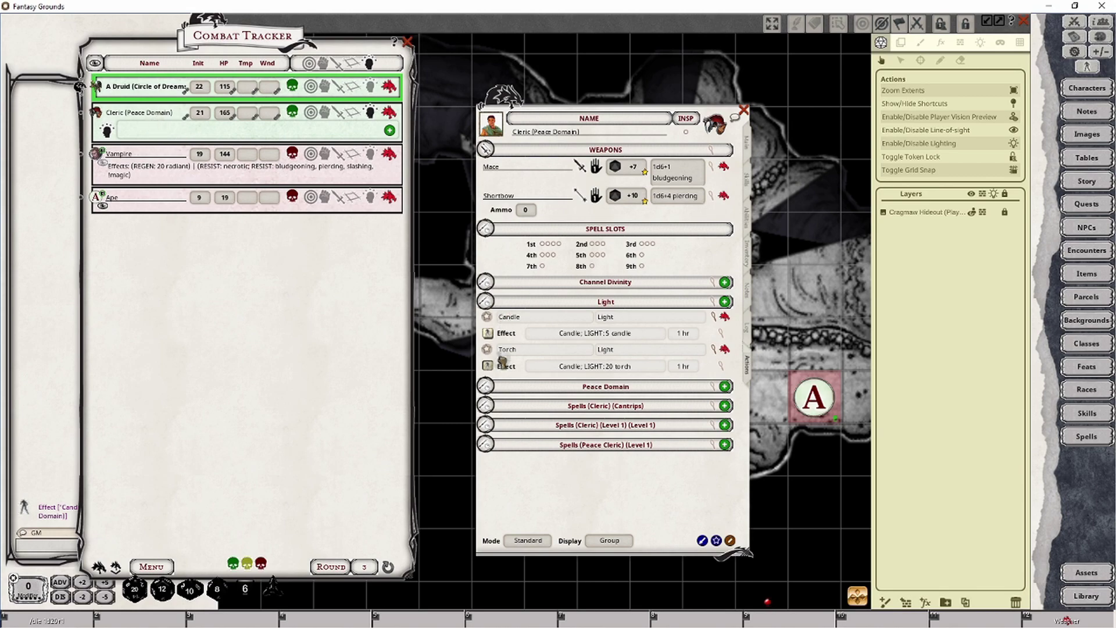
left_click_drag(638, 116, 359, 213)
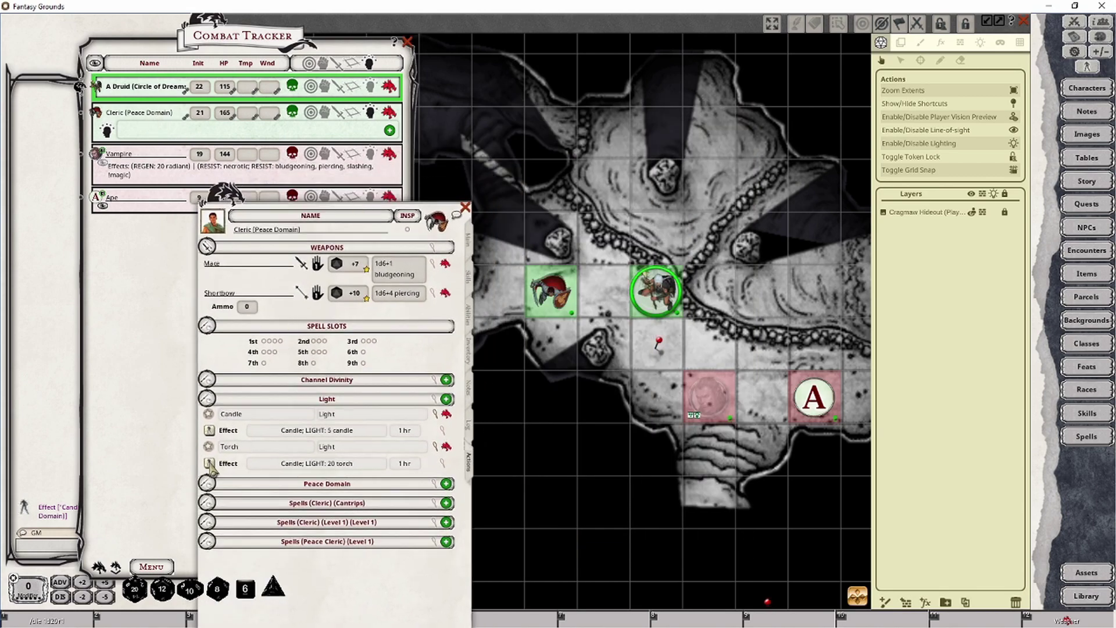
left_click_drag(210, 464, 137, 136)
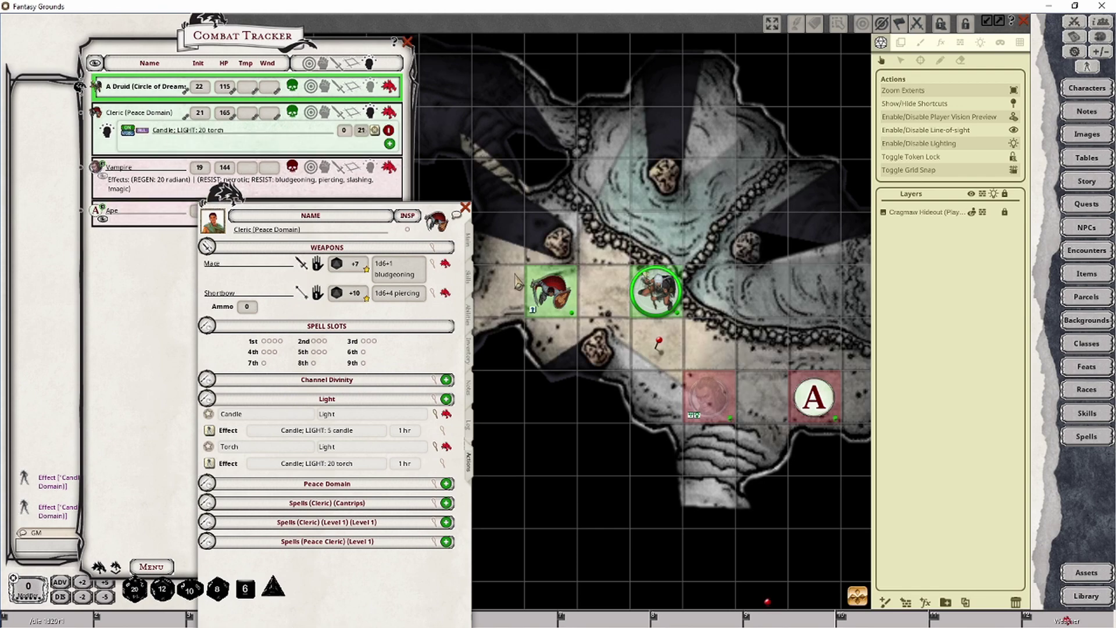
left_click(550, 291)
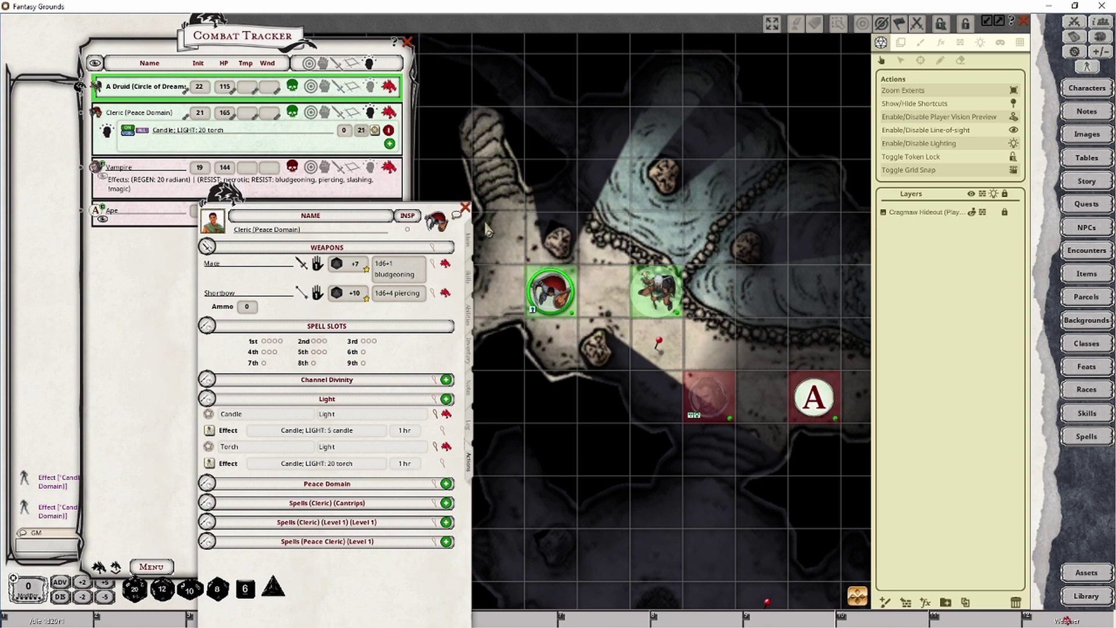
left_click_drag(495, 262, 494, 163)
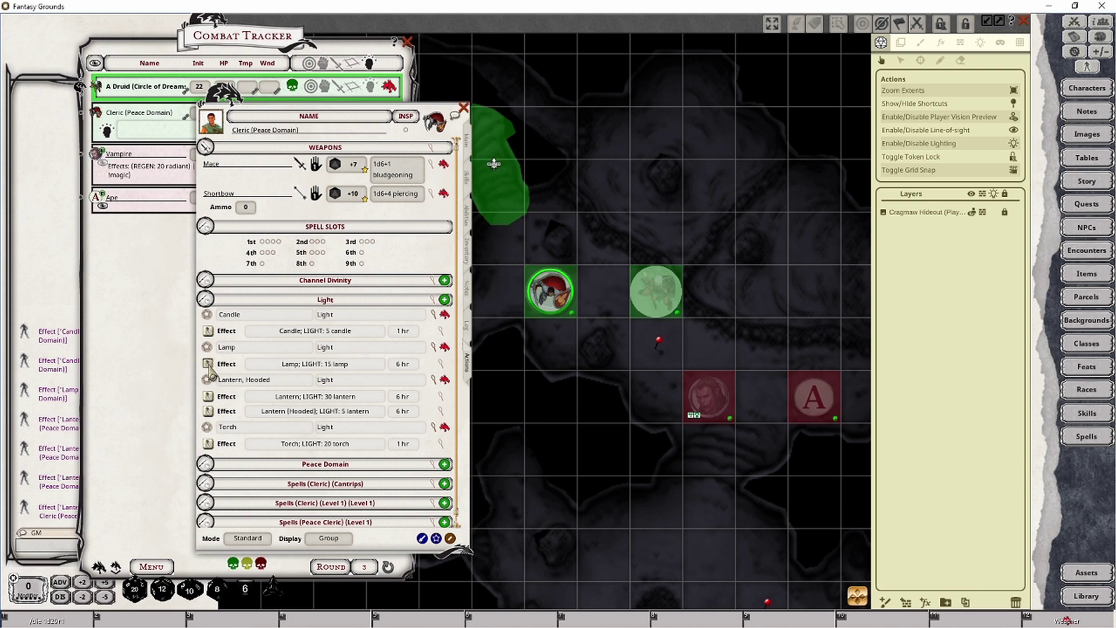
Apply the "Lamp; LIGHT: 15 lamp" effect to the cleric to preview its light, and remove it from the combat tracker
left_click_drag(210, 370, 129, 143)
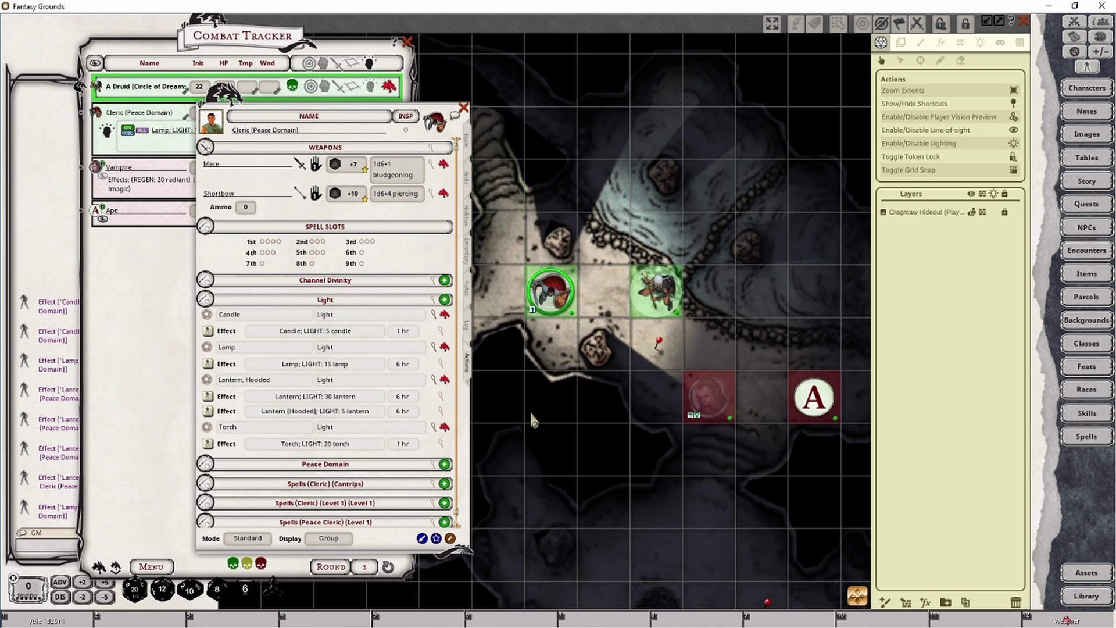
left_click(158, 256)
left_click(396, 135)
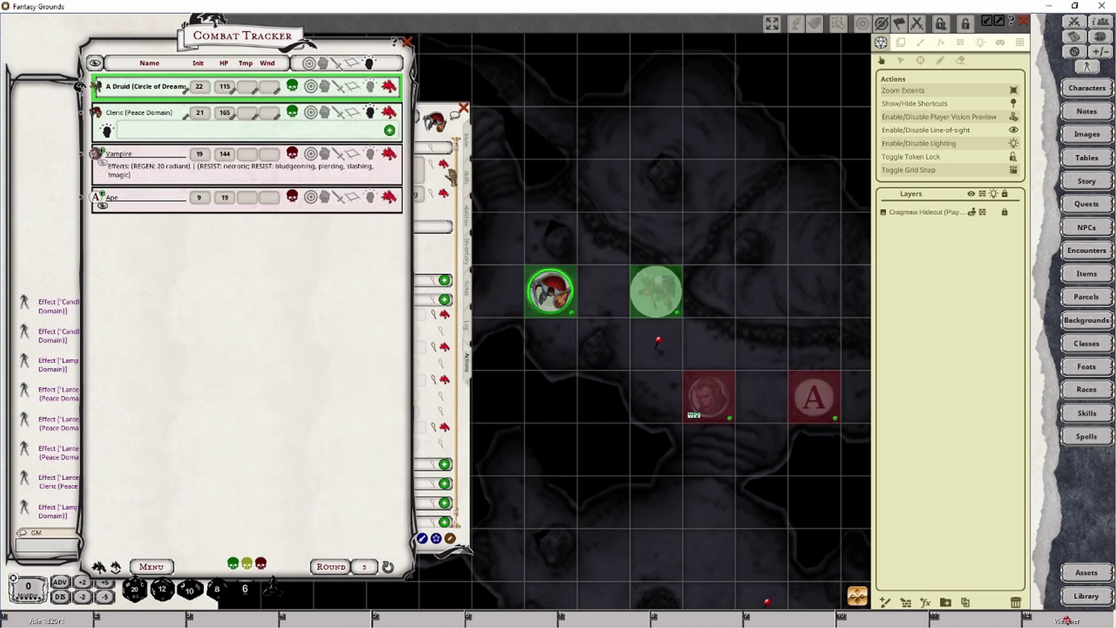
left_click(461, 240)
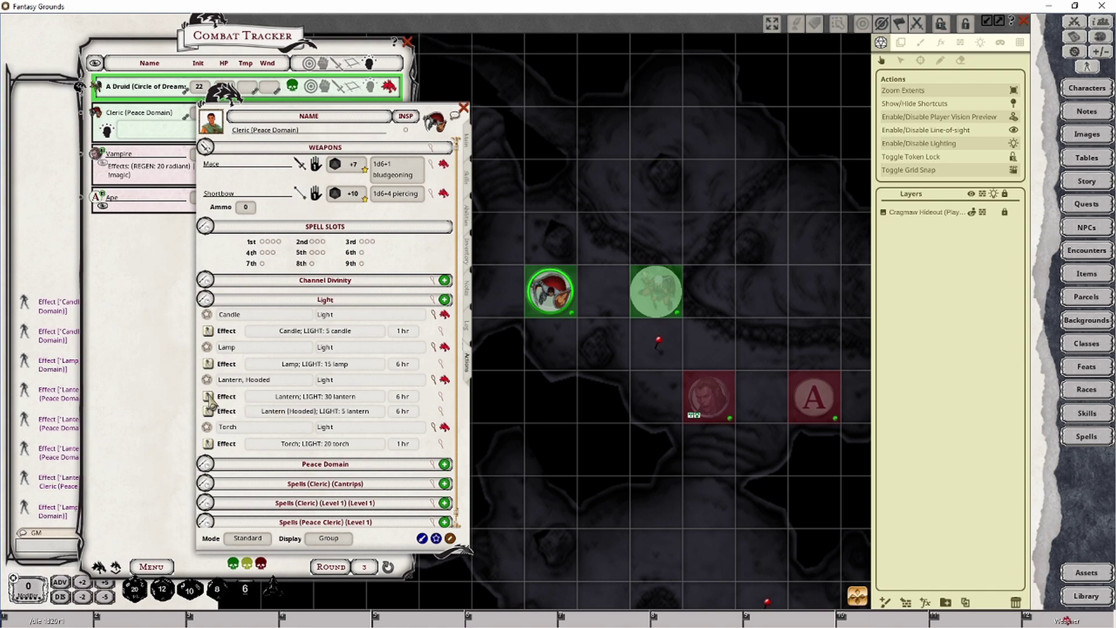
Apply the "Lantern; LIGHT: 30 lantern" effect to the cleric to preview its light, and delete it from the combat tracker
left_click_drag(209, 397, 133, 136)
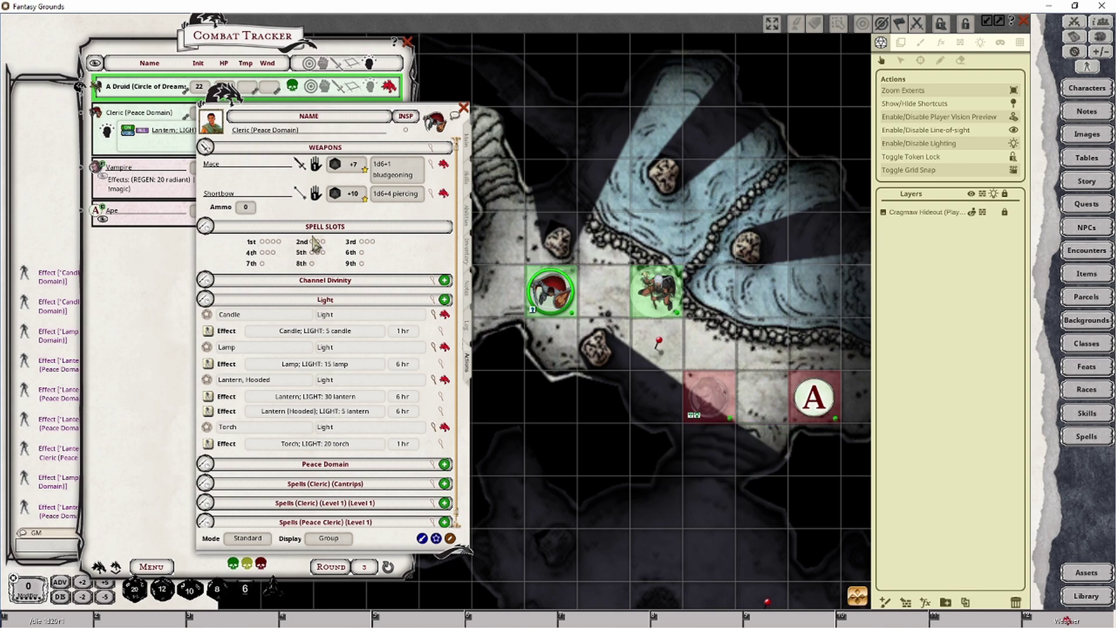
left_click(138, 291)
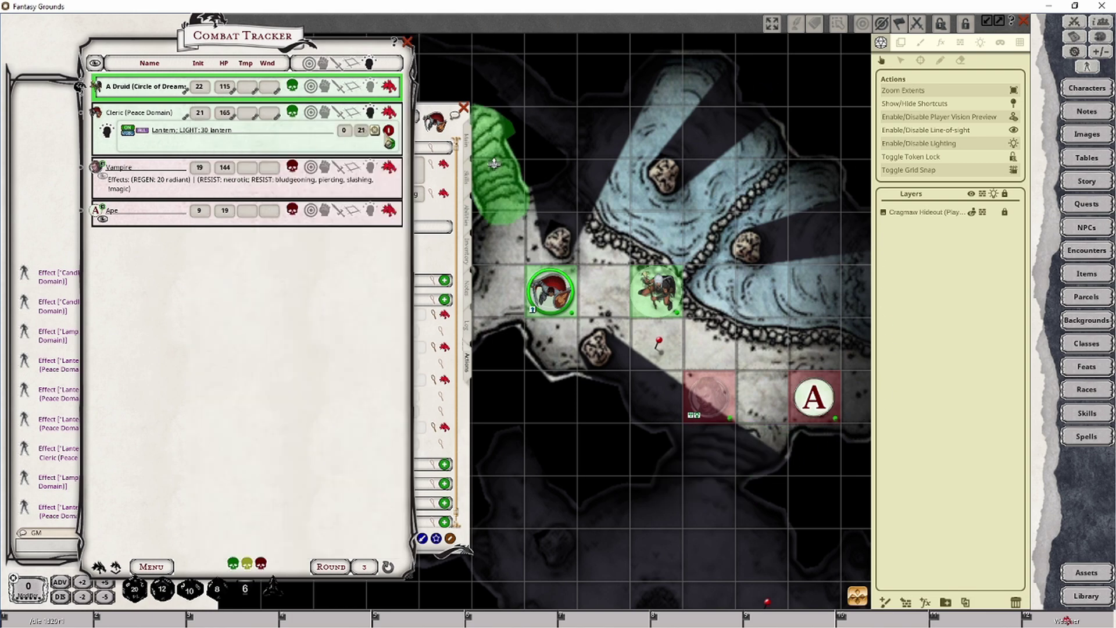
left_click(390, 132)
left_click(443, 250)
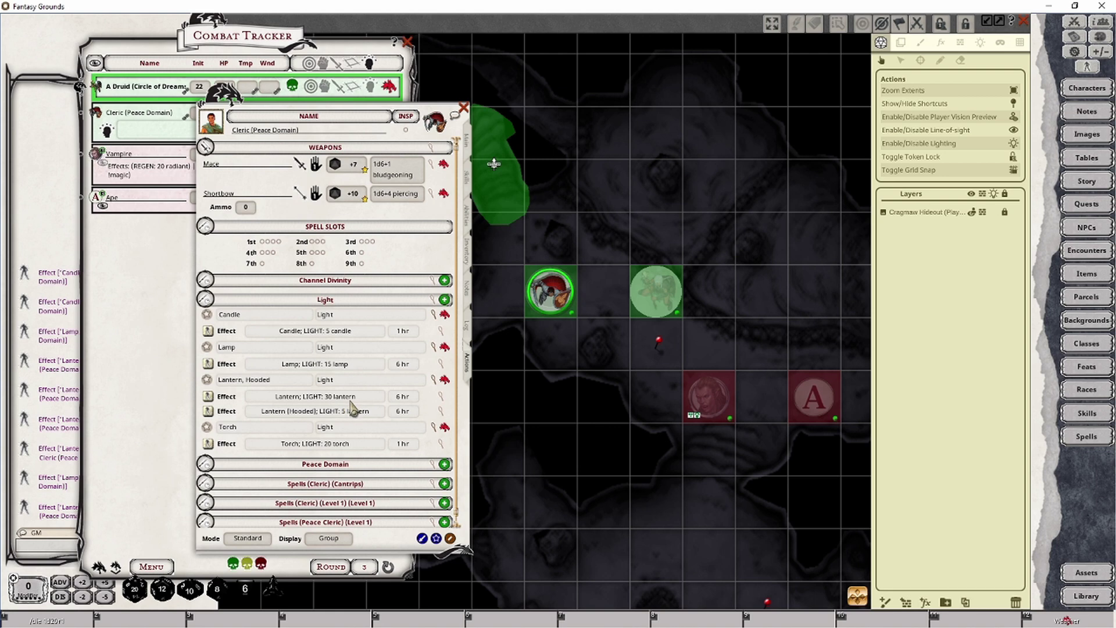
Preview the "Lantern (Hooded); LIGHT: 5 lantern" effect on the cleric, and clear it from the combat tracker
left_click_drag(208, 411, 143, 140)
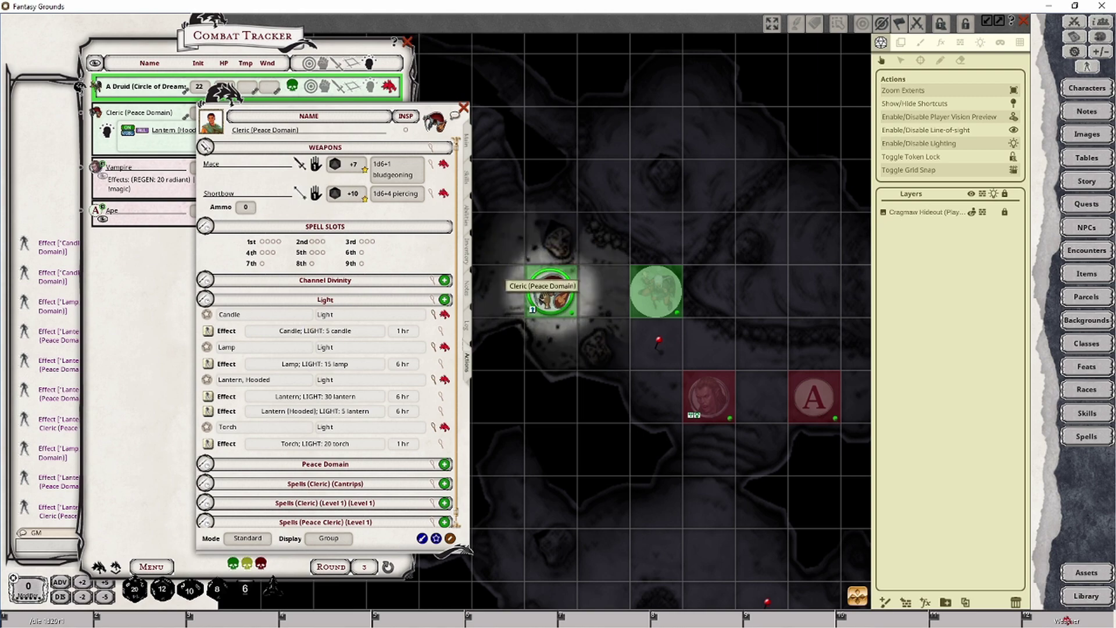
left_click(162, 299)
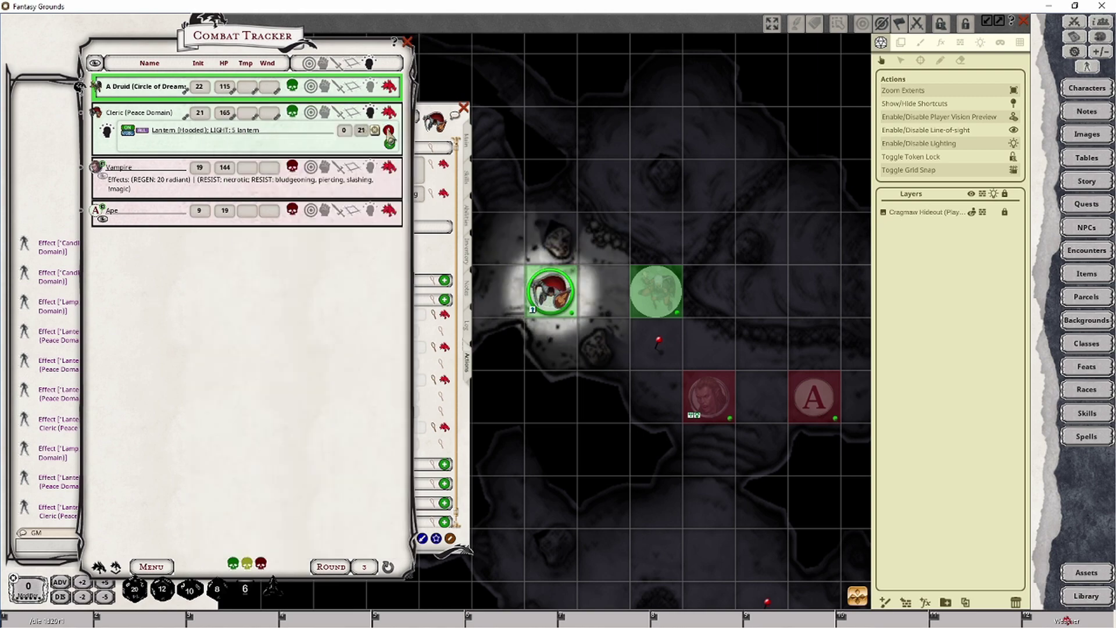
left_click(388, 130)
left_click(437, 271)
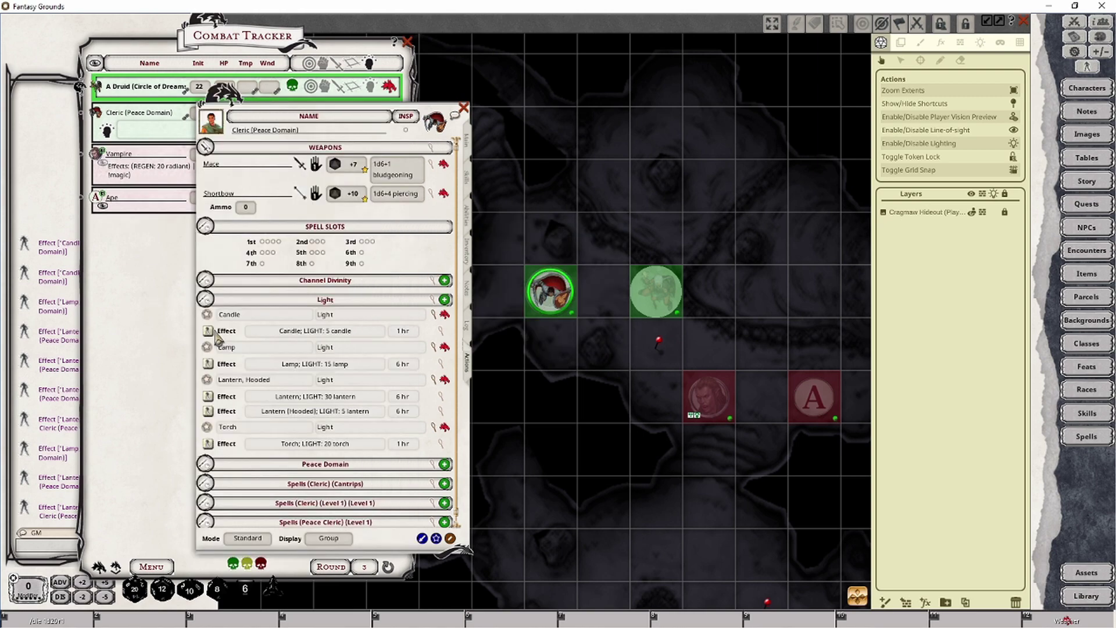
Apply the "Candle; LIGHT: 5 candle" effect to the cleric to preview its light, and remove it from the combat tracker
left_click_drag(208, 331, 138, 134)
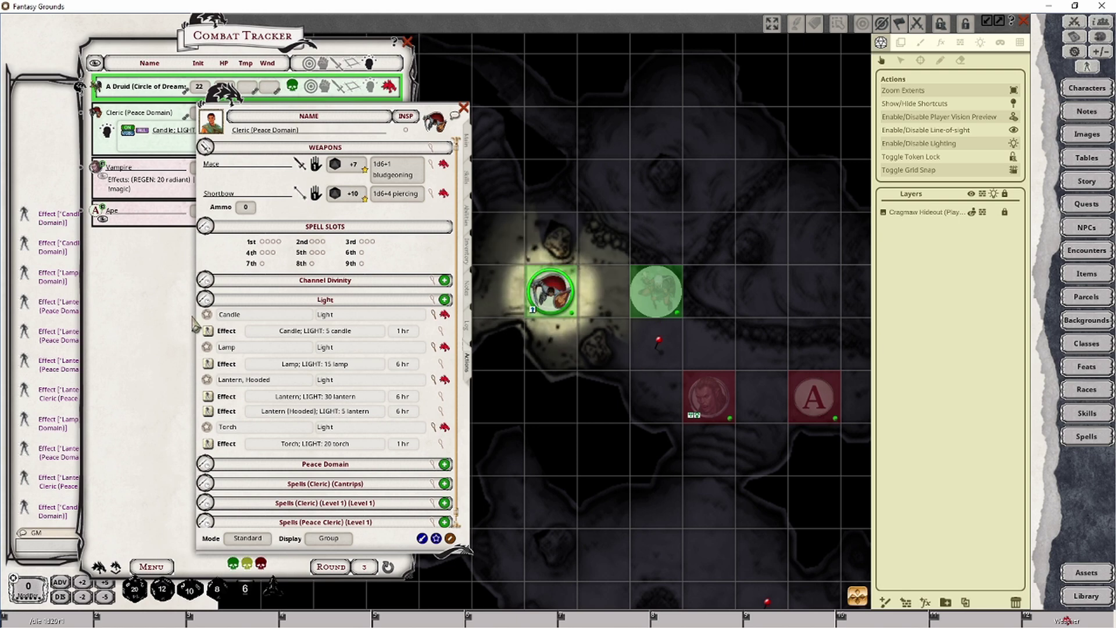
left_click(175, 311)
left_click(395, 132)
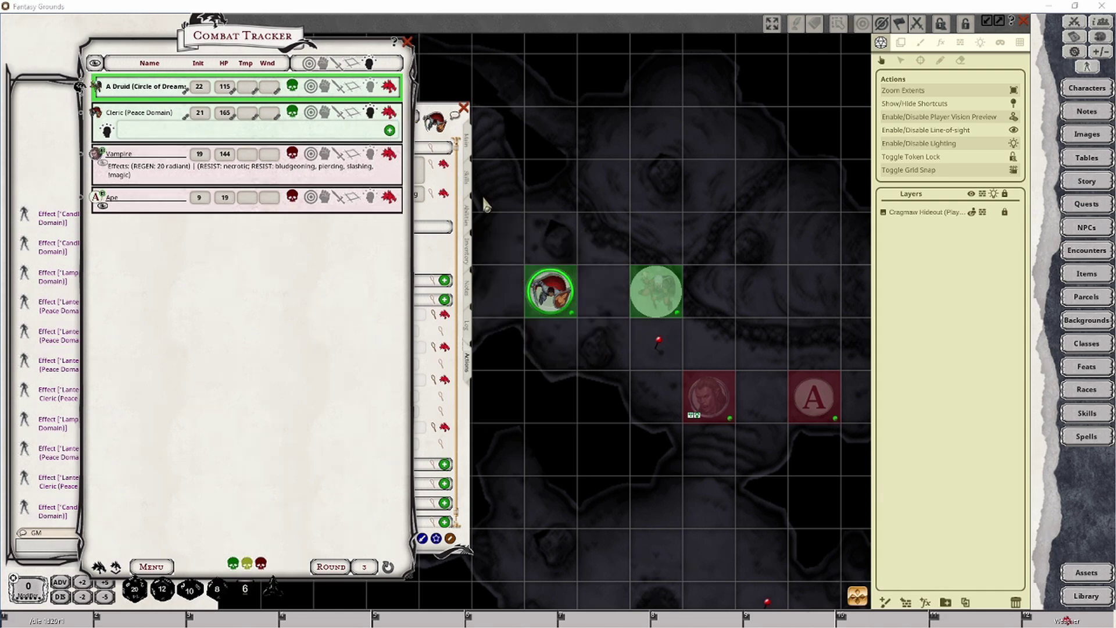
left_click(456, 132)
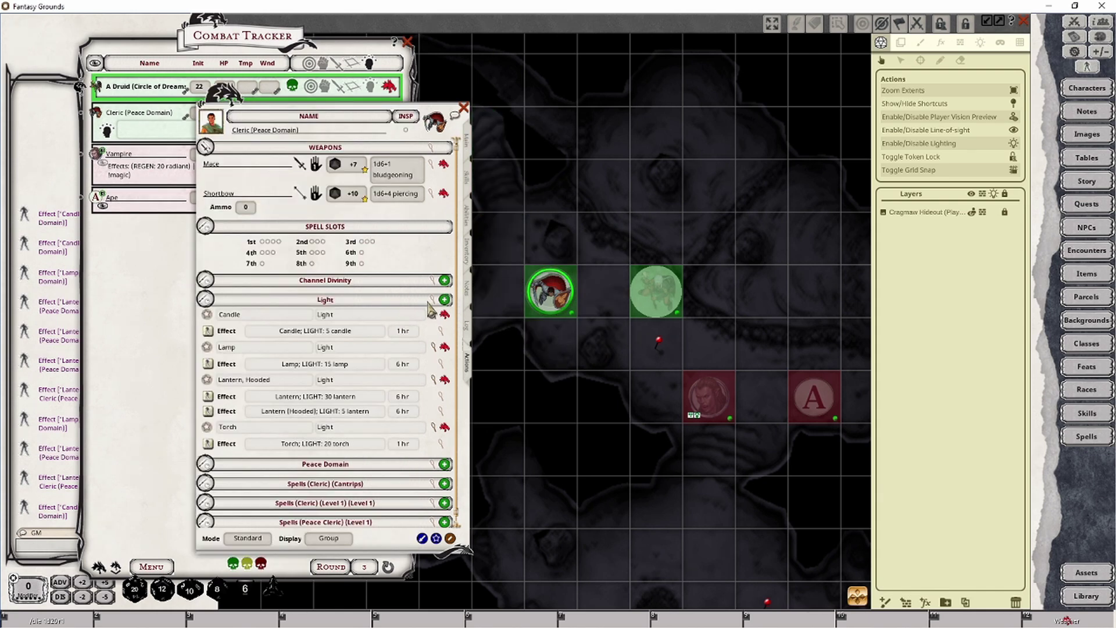
Collapse the cleric's Light group, search the spell library for "light", and add the Light cantrip to the cleric's actions
left_click(206, 299)
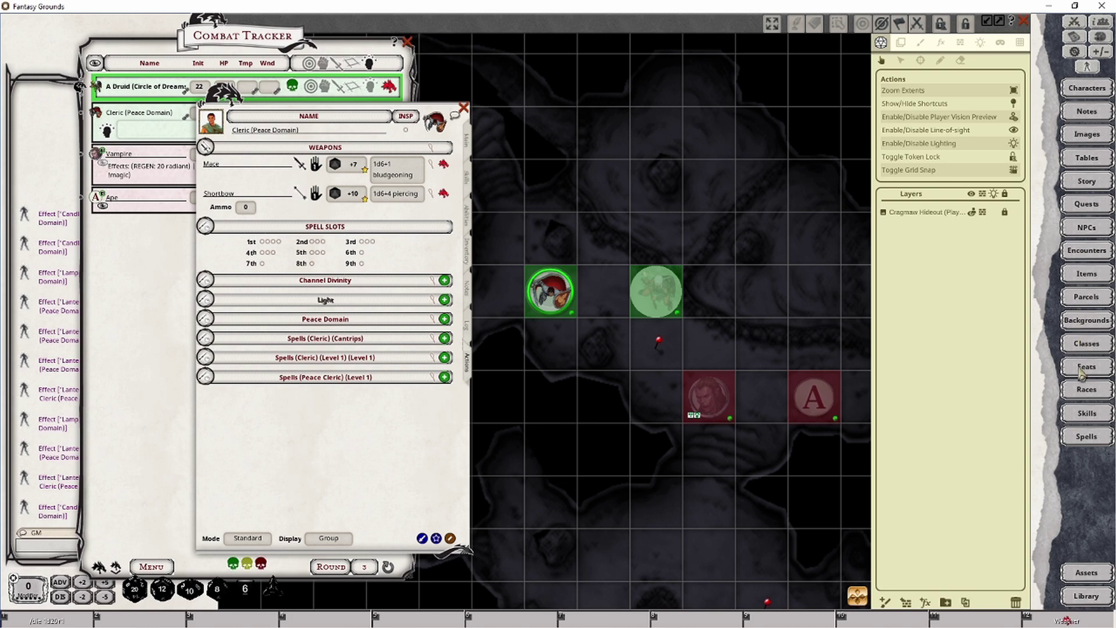
left_click(1086, 439)
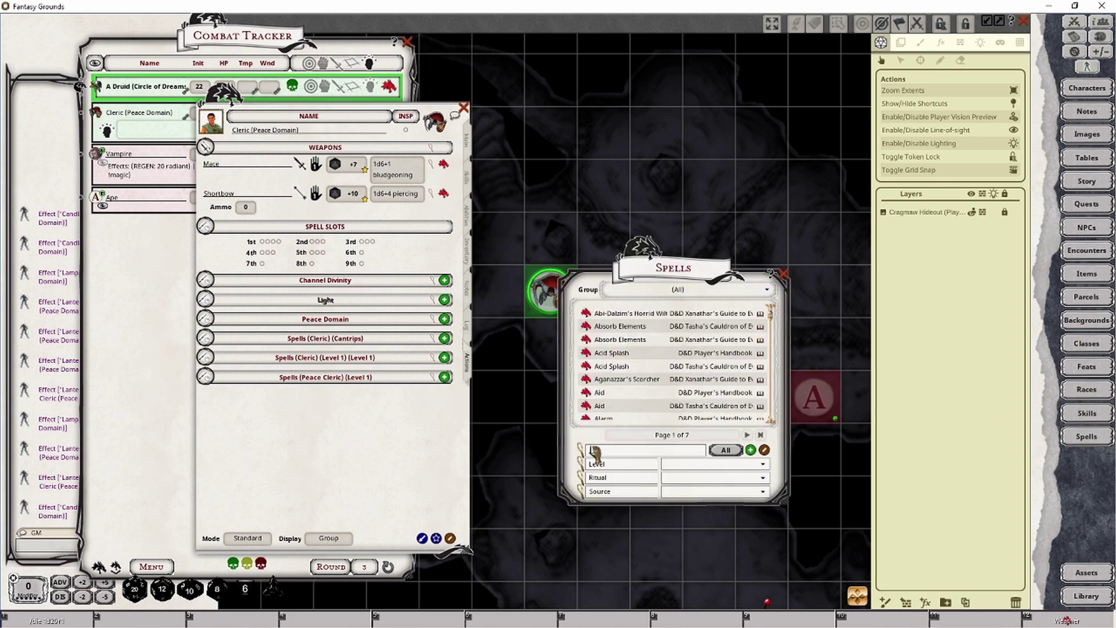
type("light")
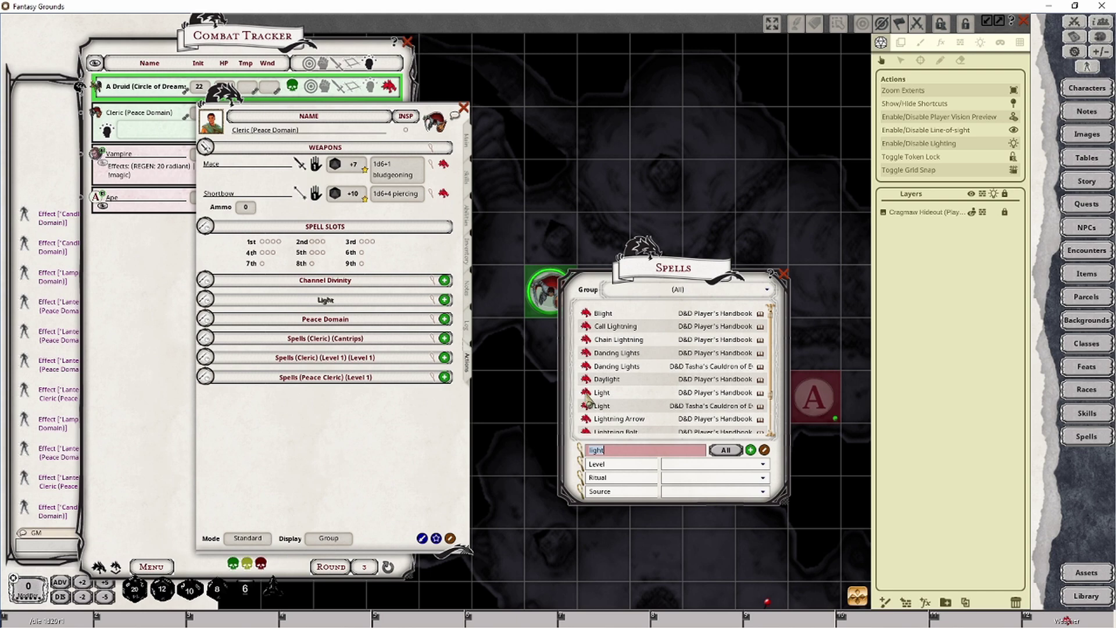
left_click_drag(587, 402, 286, 437)
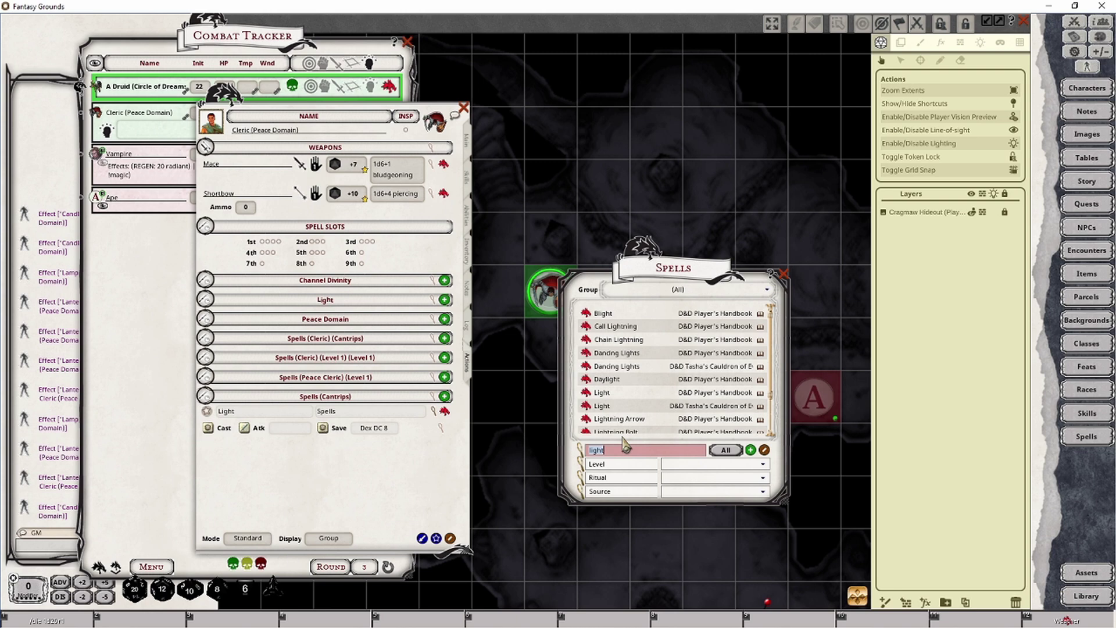
Search the spell library for "Darkness" and add the Darkness spell to the cleric's actions
key("BackSpace")
type("Dark")
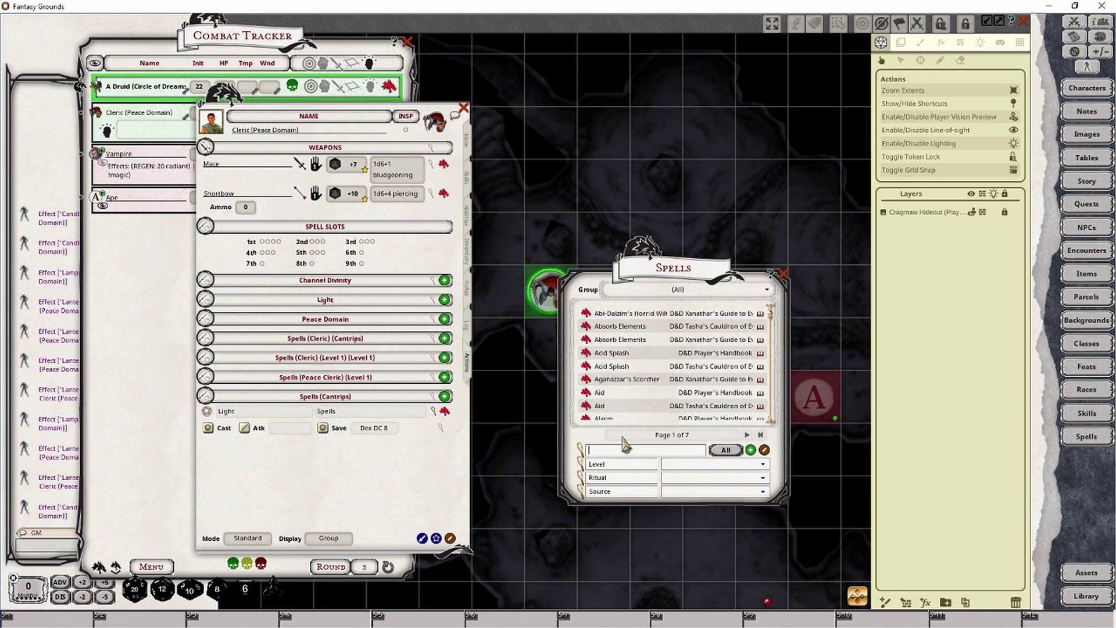
type("ness")
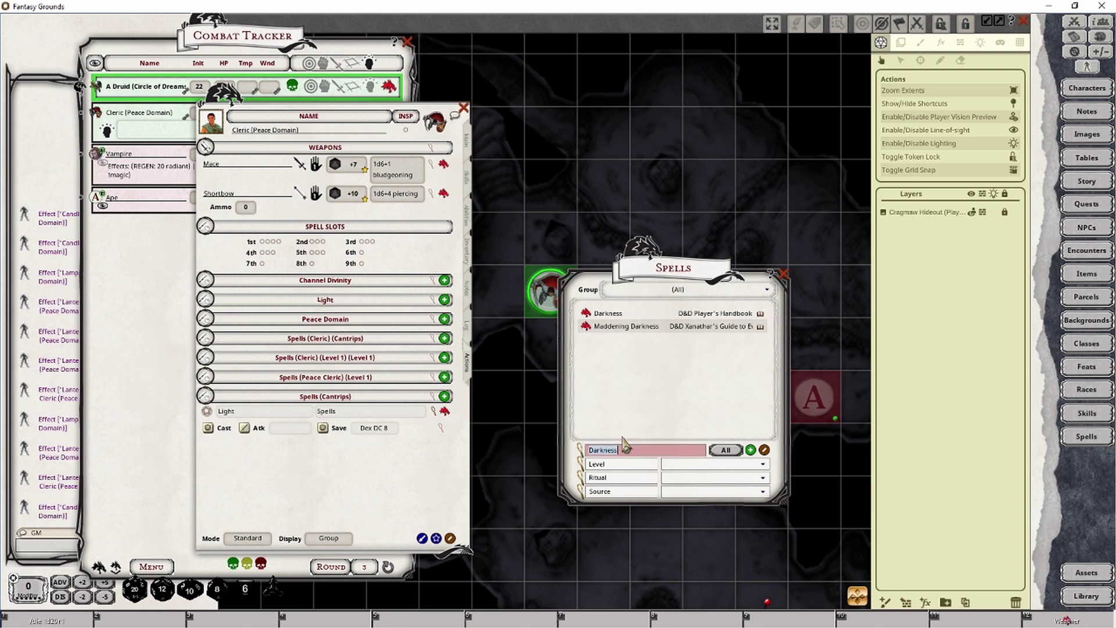
left_click(582, 317)
left_click_drag(581, 317, 274, 463)
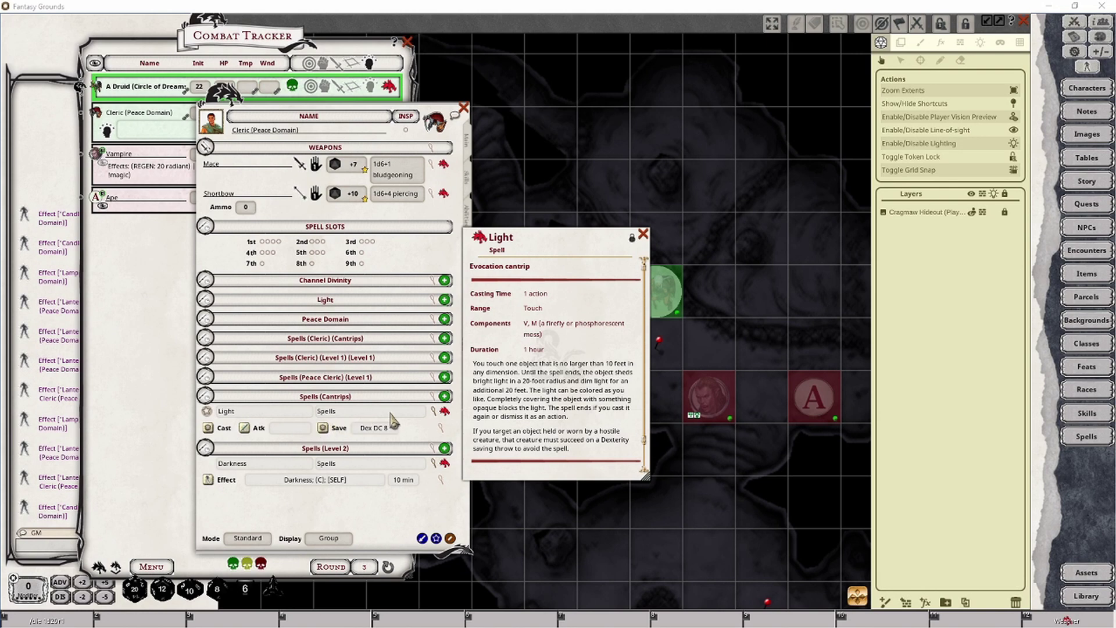
Add an effect to the cleric's Light cantrip with the description "Light; LIGHT: 20 light"
right_click(379, 429)
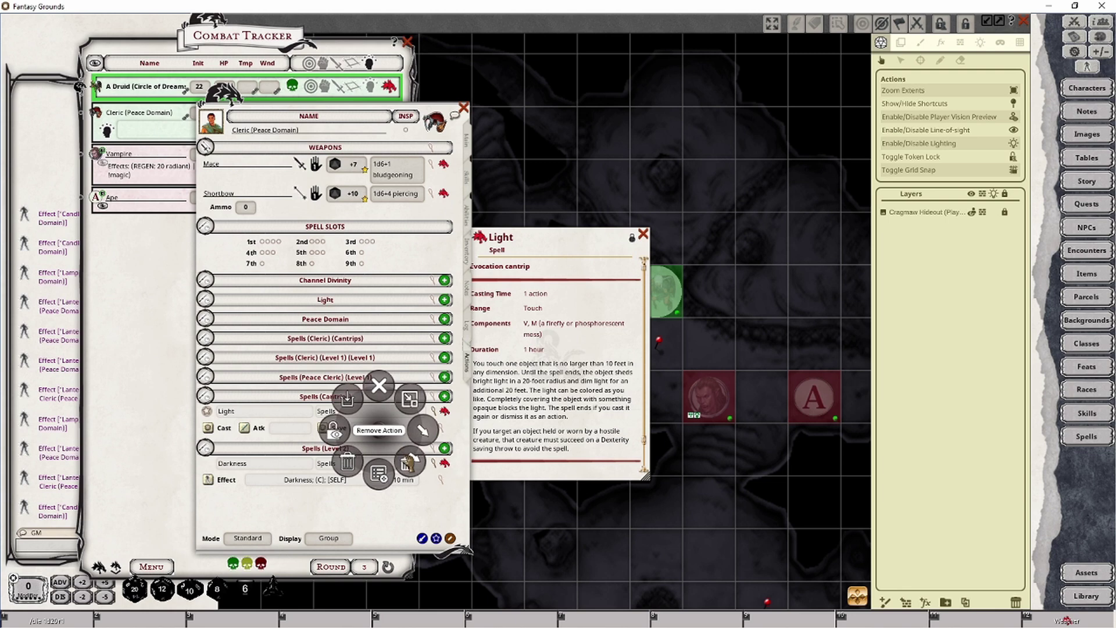
left_click(410, 463)
left_click(437, 449)
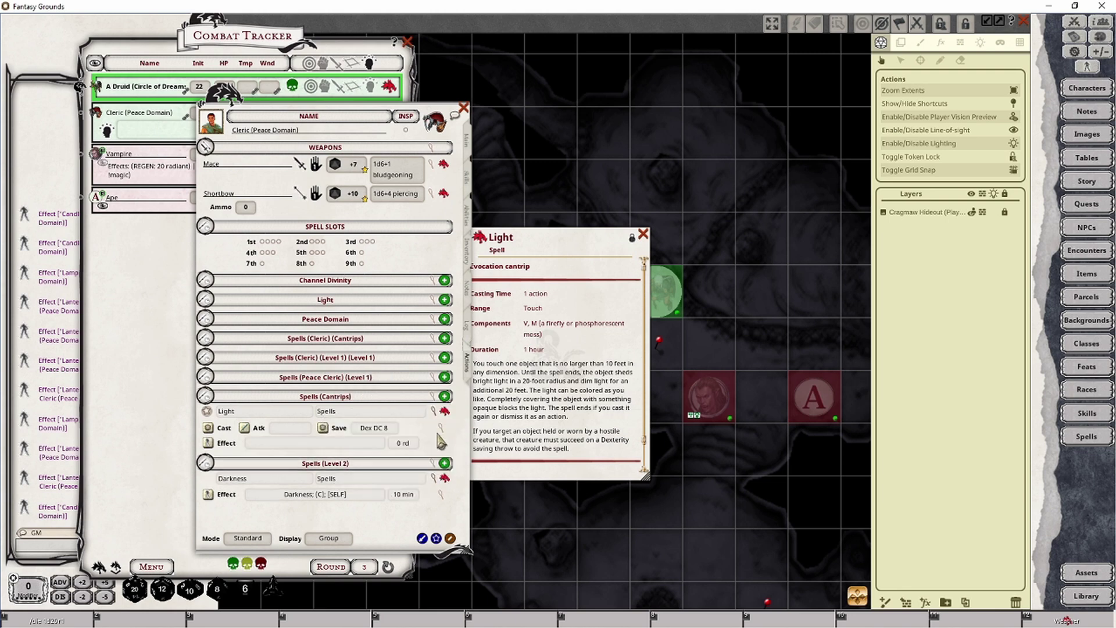
left_click(441, 445)
left_click_drag(554, 263, 492, 245)
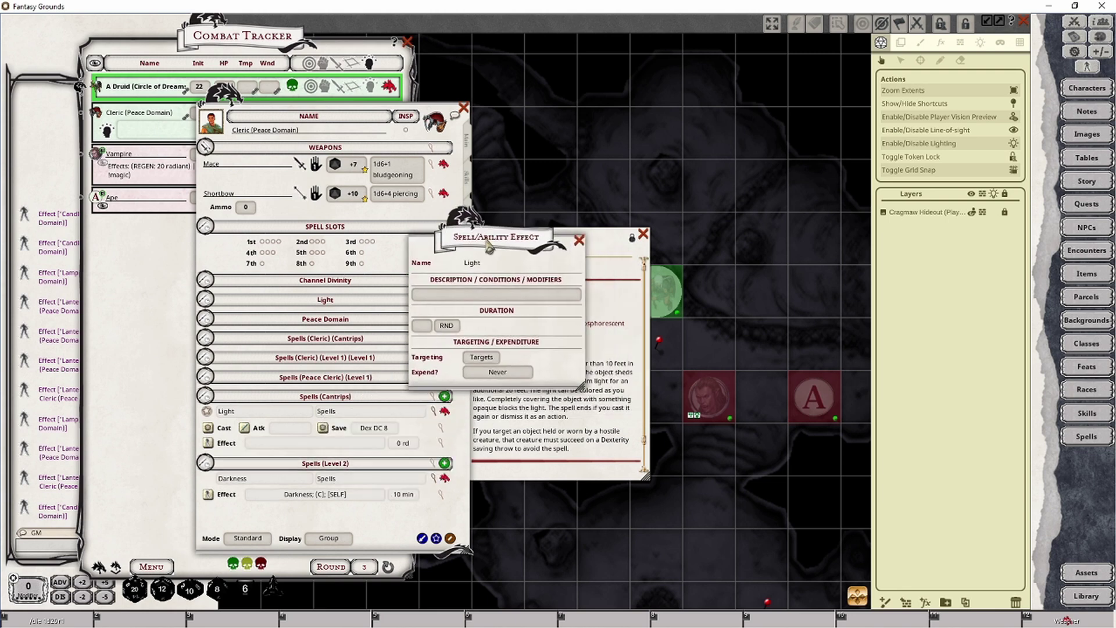
left_click(454, 296)
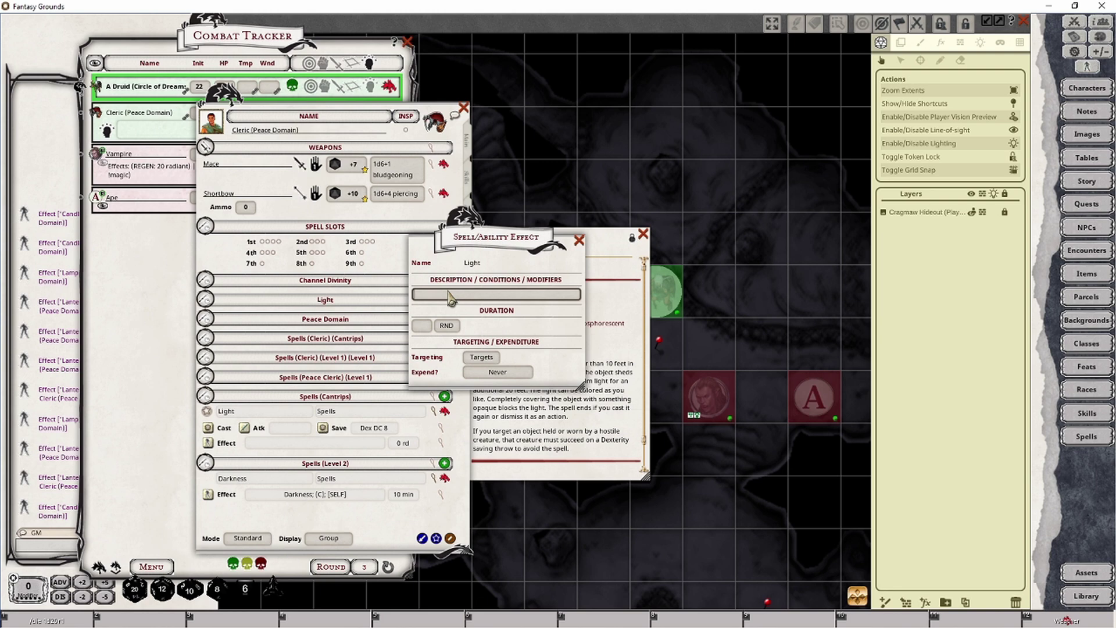
type("Light; LIGHT:")
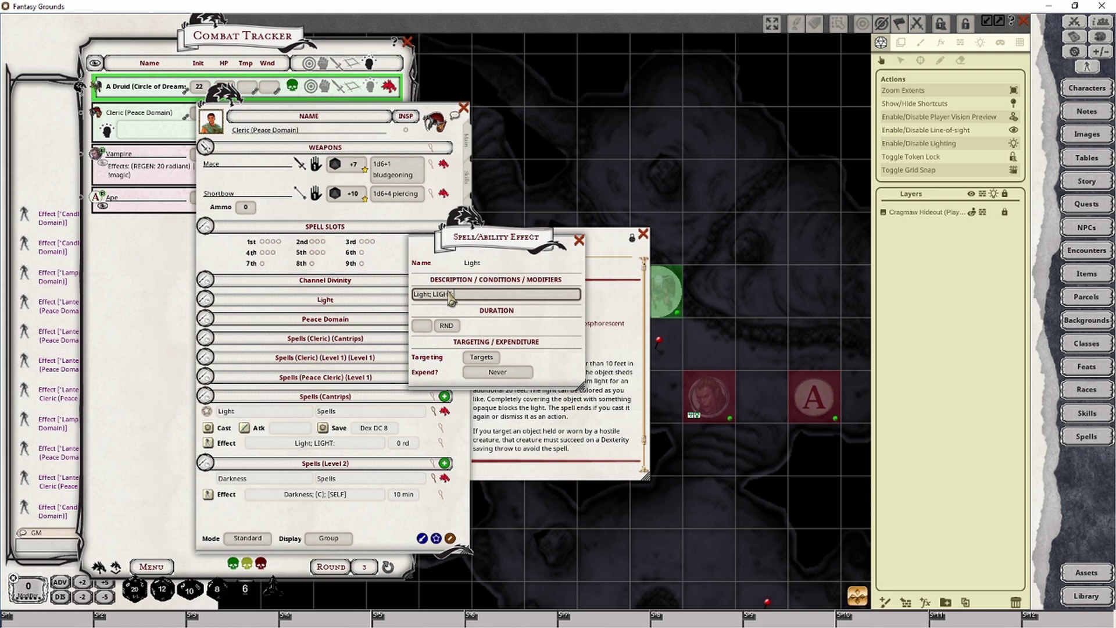
type(" 20 lig")
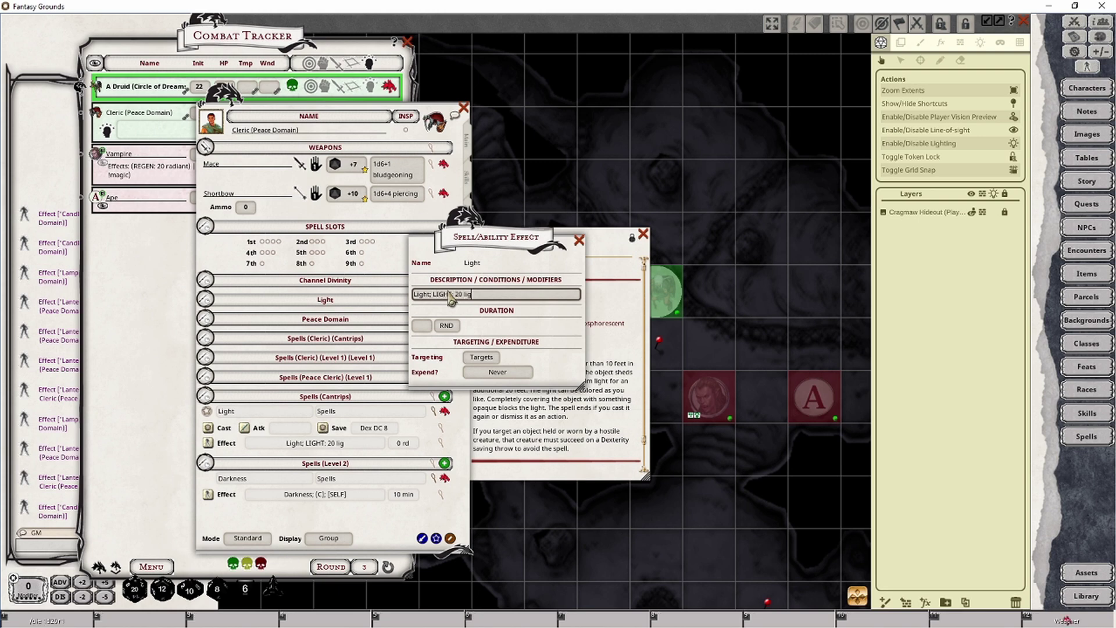
type("hty")
key("BackSpace")
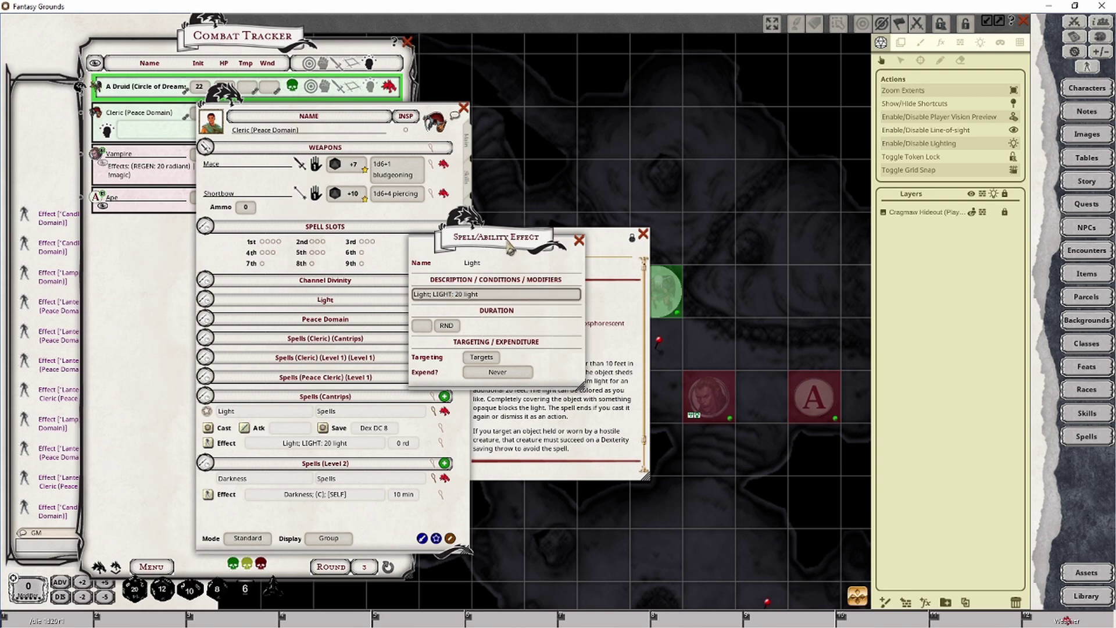
Set the Light cantrip effect's duration to 1 hour, and close the effect settings and the spell description
left_click_drag(510, 250, 508, 135)
left_click(576, 367)
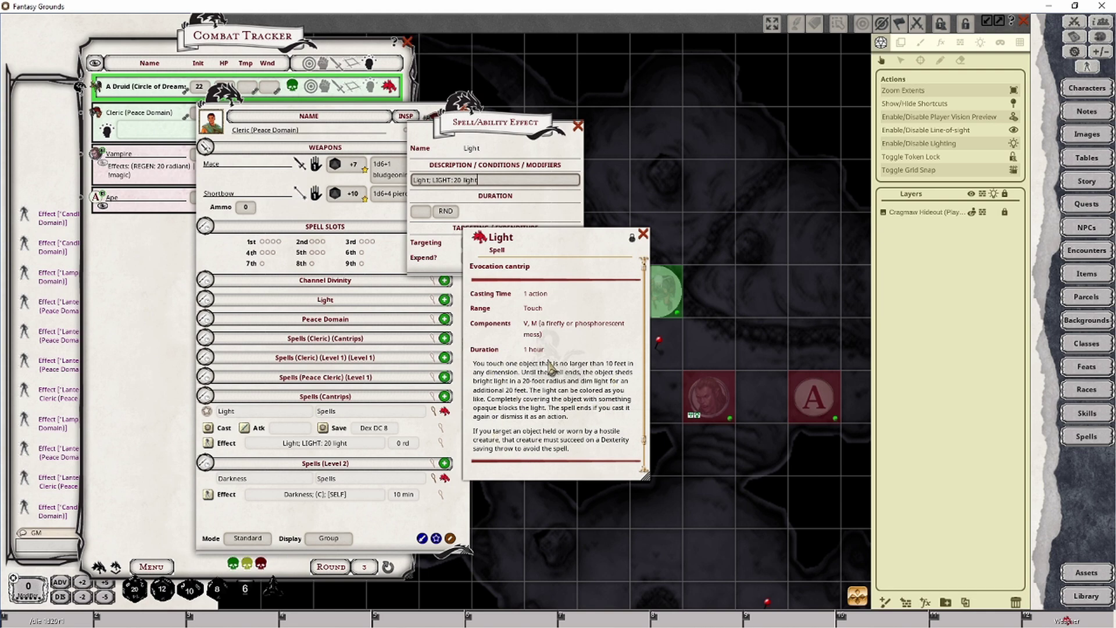
left_click(421, 211)
type("1")
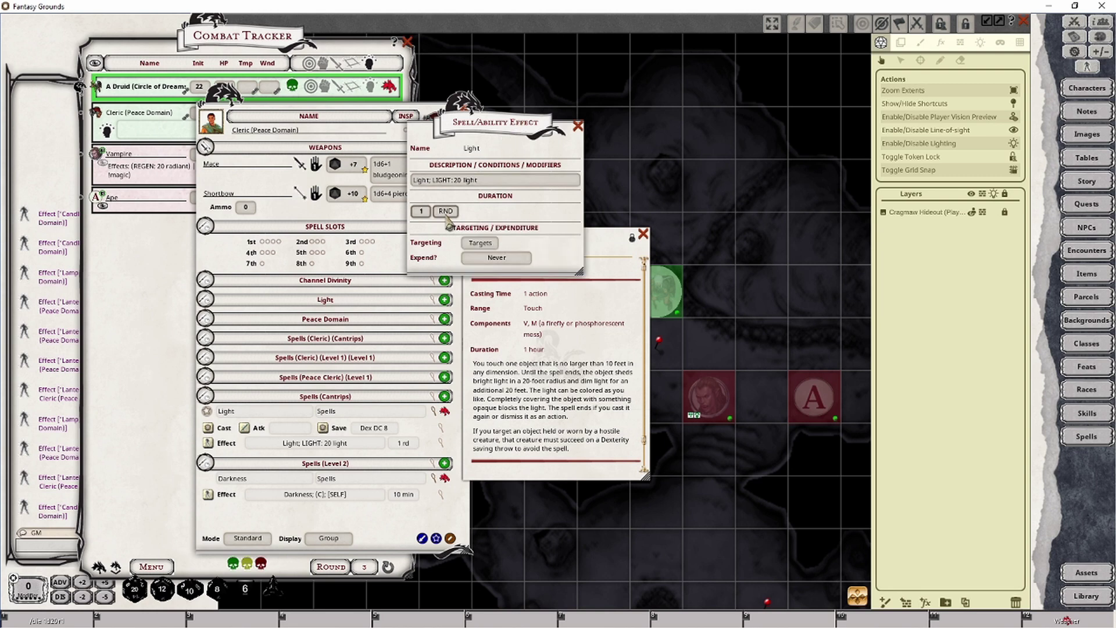
left_click(446, 212)
left_click(579, 127)
left_click(643, 235)
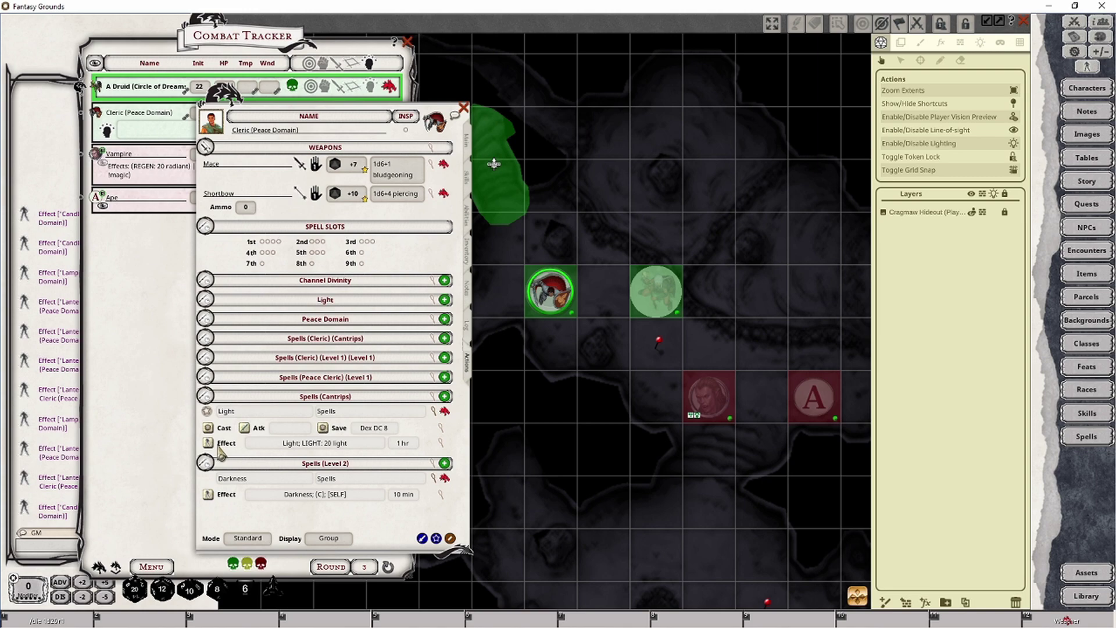
Apply the "Light; LIGHT: 20 light" effect to the cleric to preview its light, and remove it from the combat tracker
left_click_drag(209, 446, 124, 131)
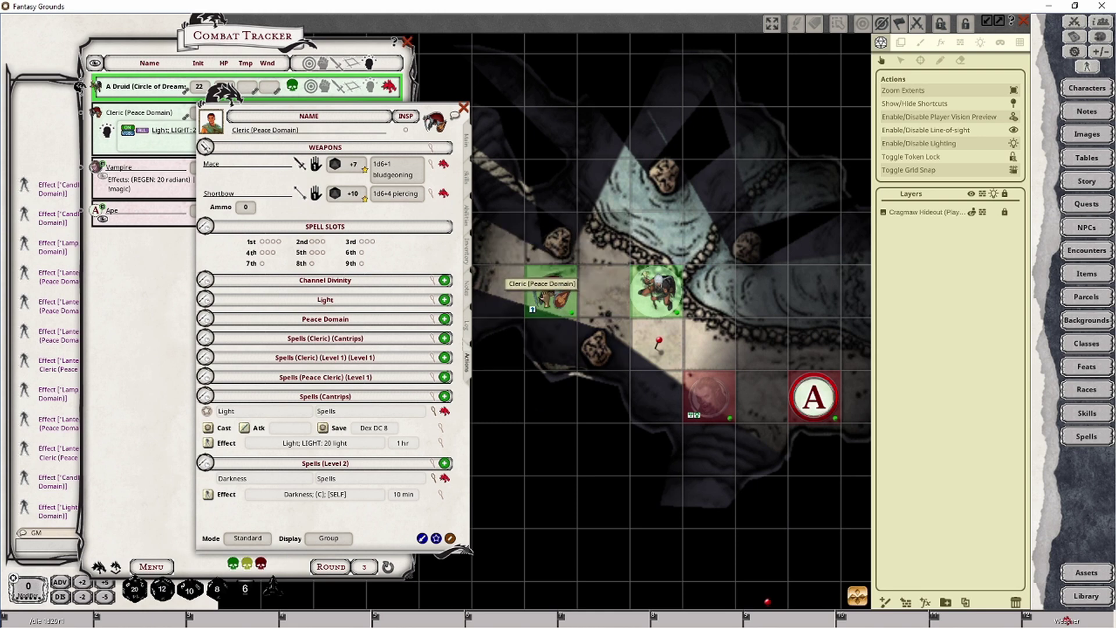
left_click(148, 277)
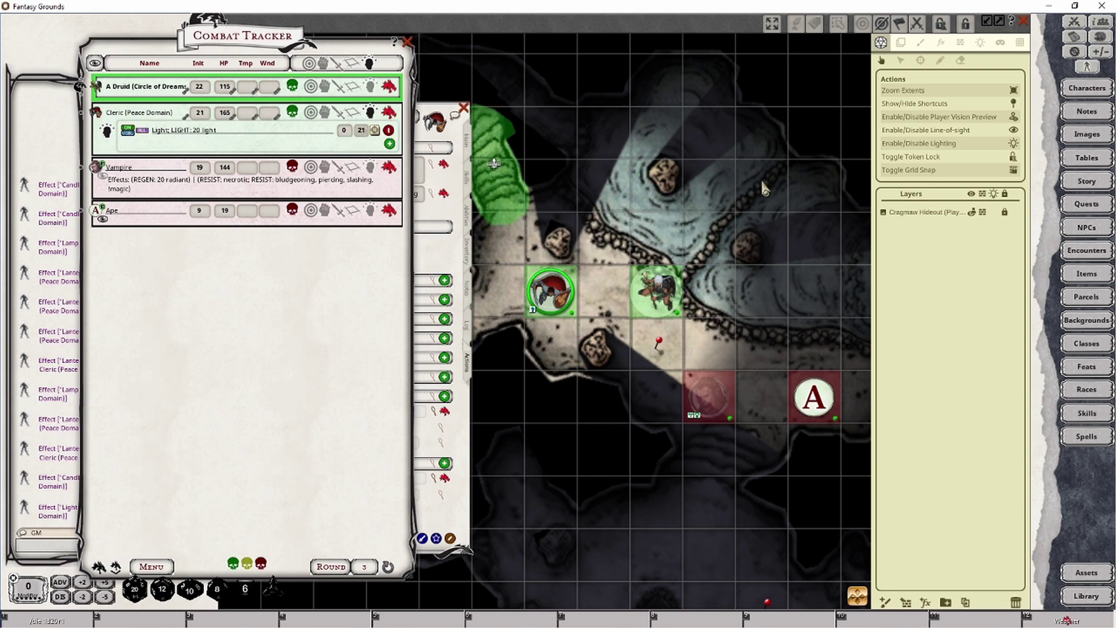
left_click(389, 141)
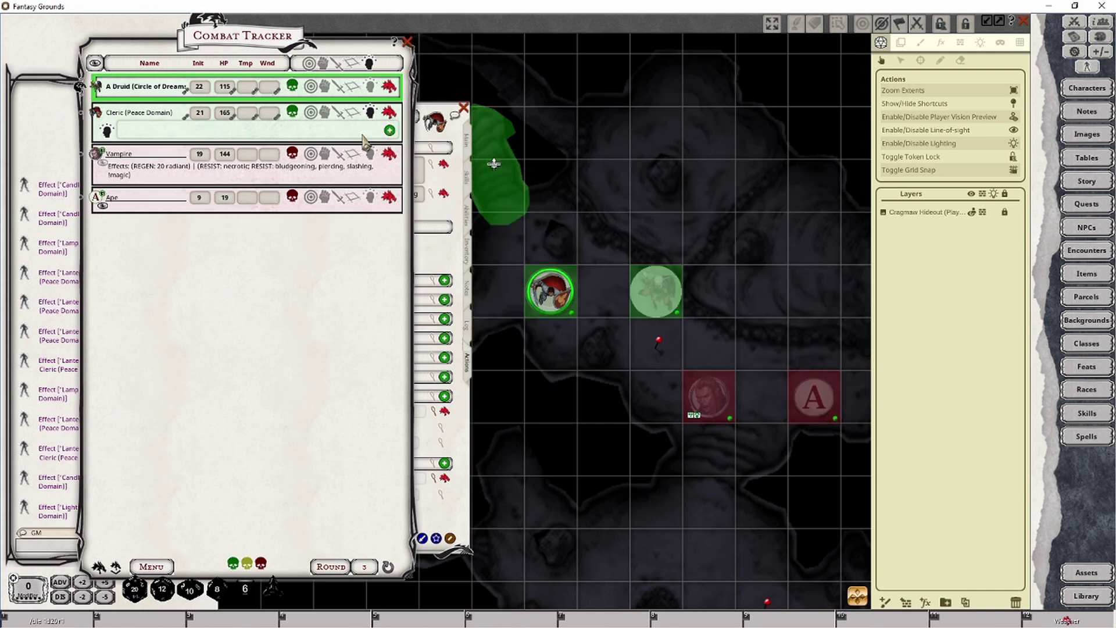
left_click(439, 238)
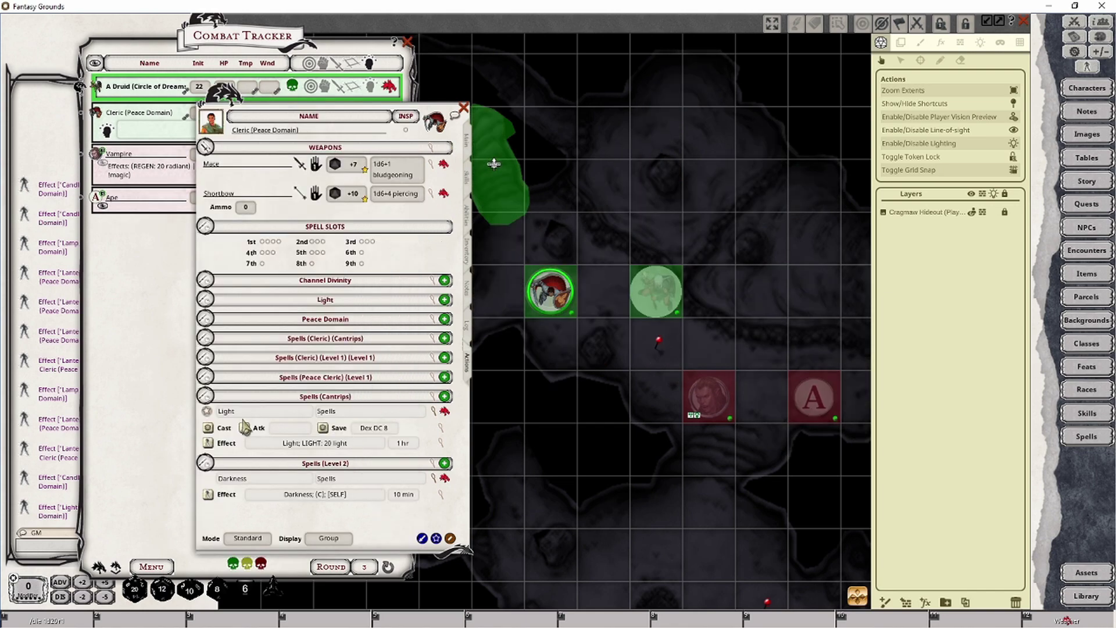
Collapse the Spells (Cantrips) group and add a second effect to the Darkness spell, described as "Darkness; LIGHT: 20 darkness"
left_click(205, 401)
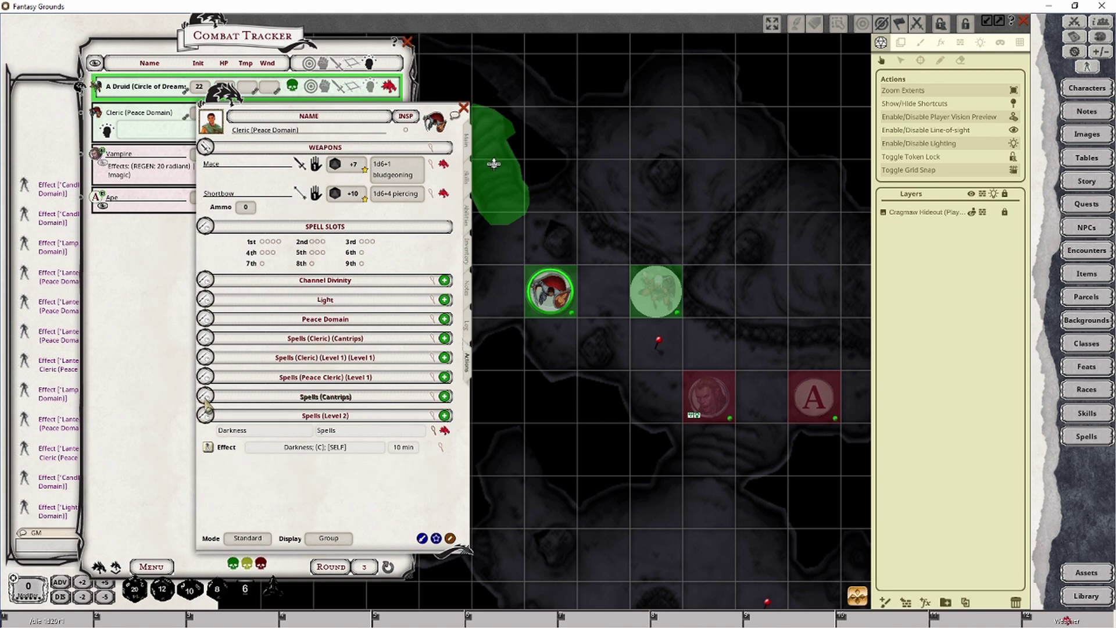
right_click(410, 451)
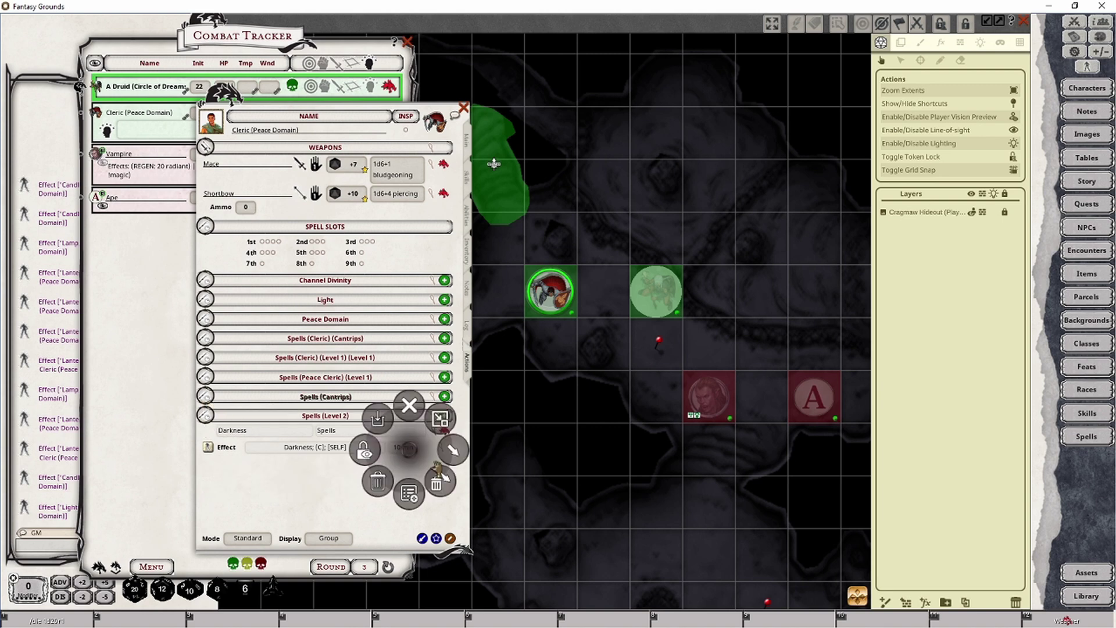
left_click(453, 451)
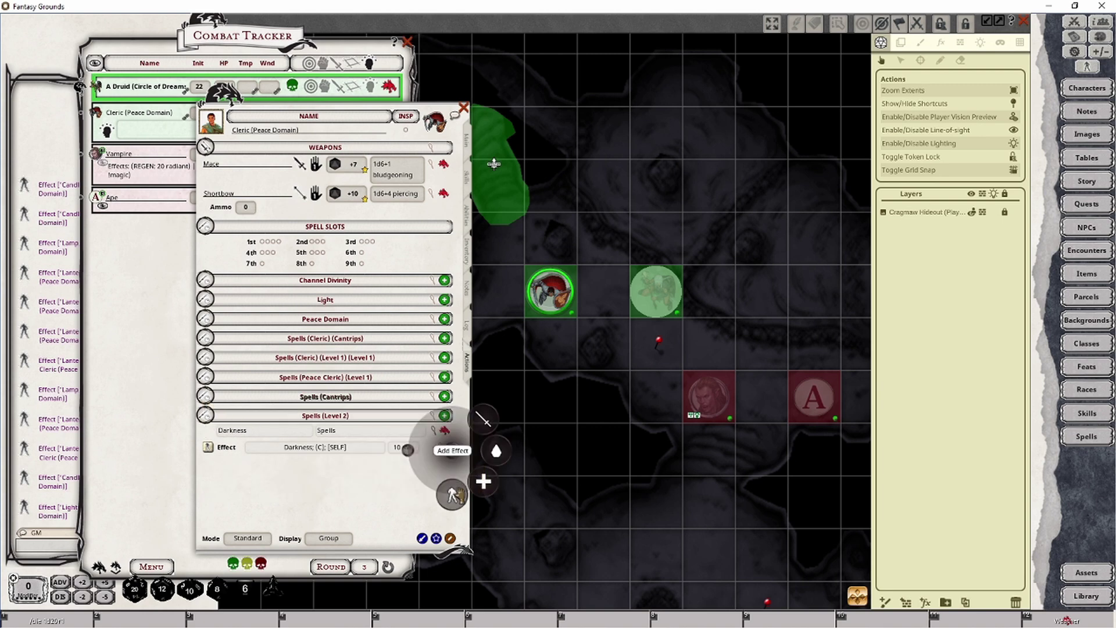
left_click(453, 451)
left_click(439, 464)
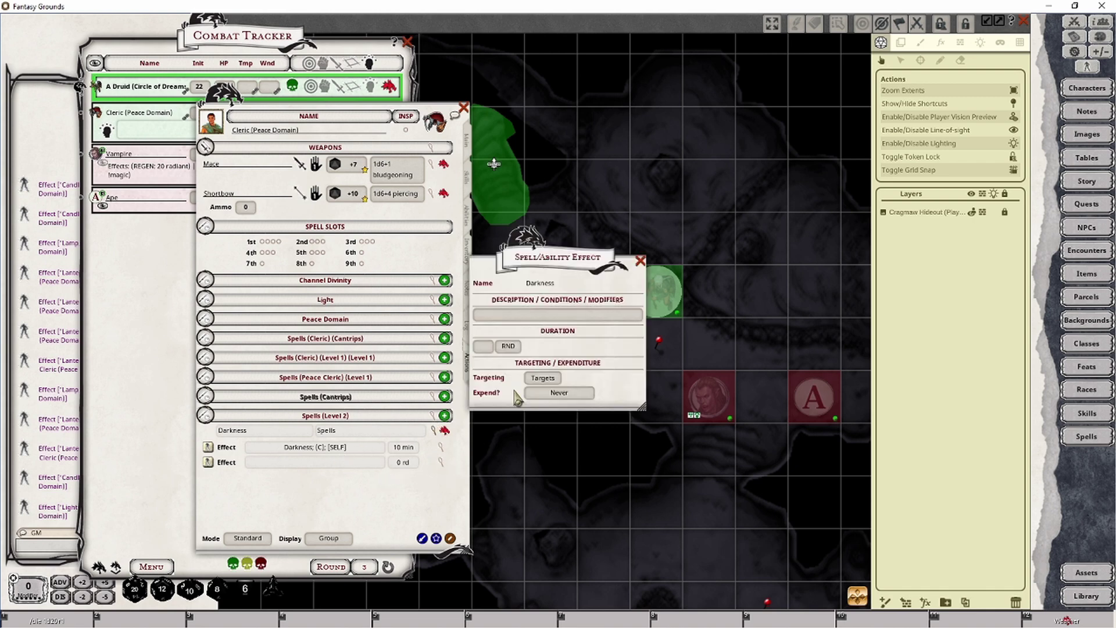
type("Darkness;")
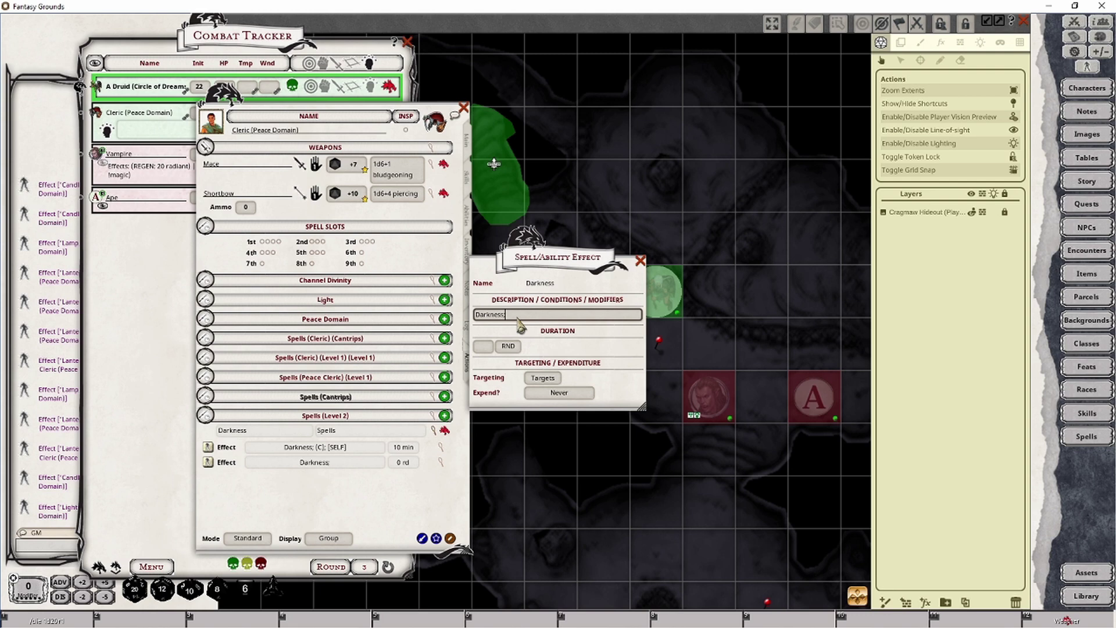
type(" LI")
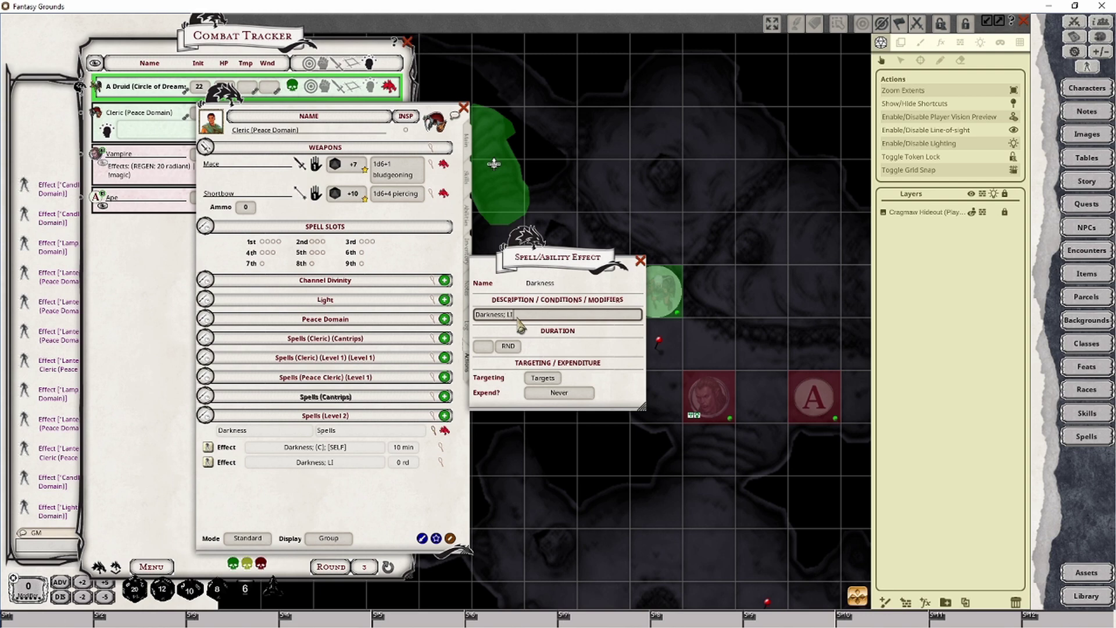
type("GHT")
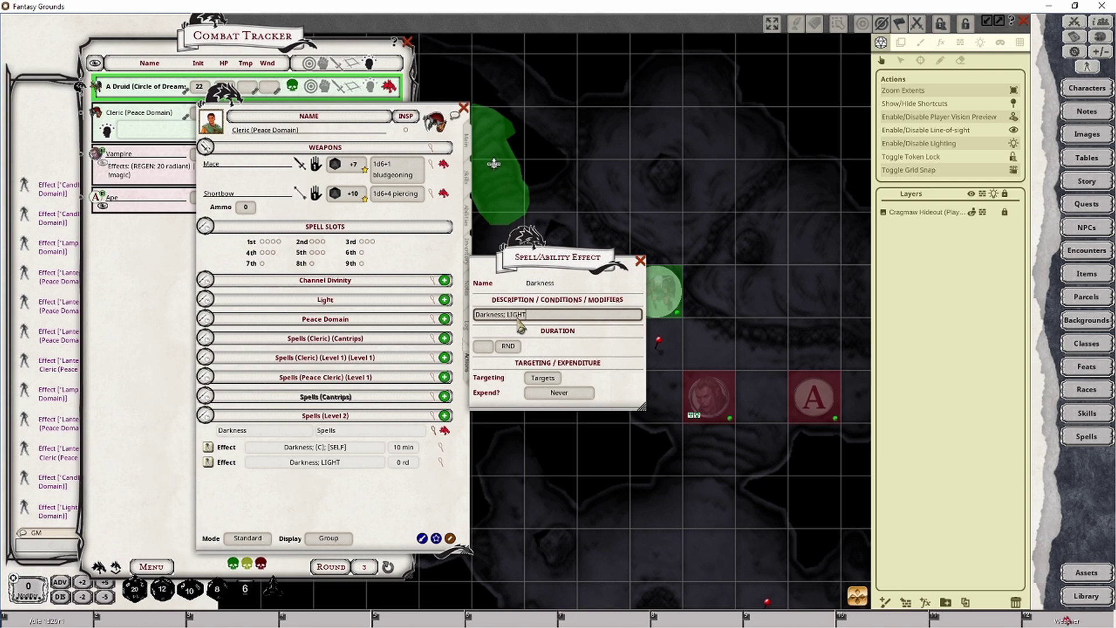
type(": 20 darkness")
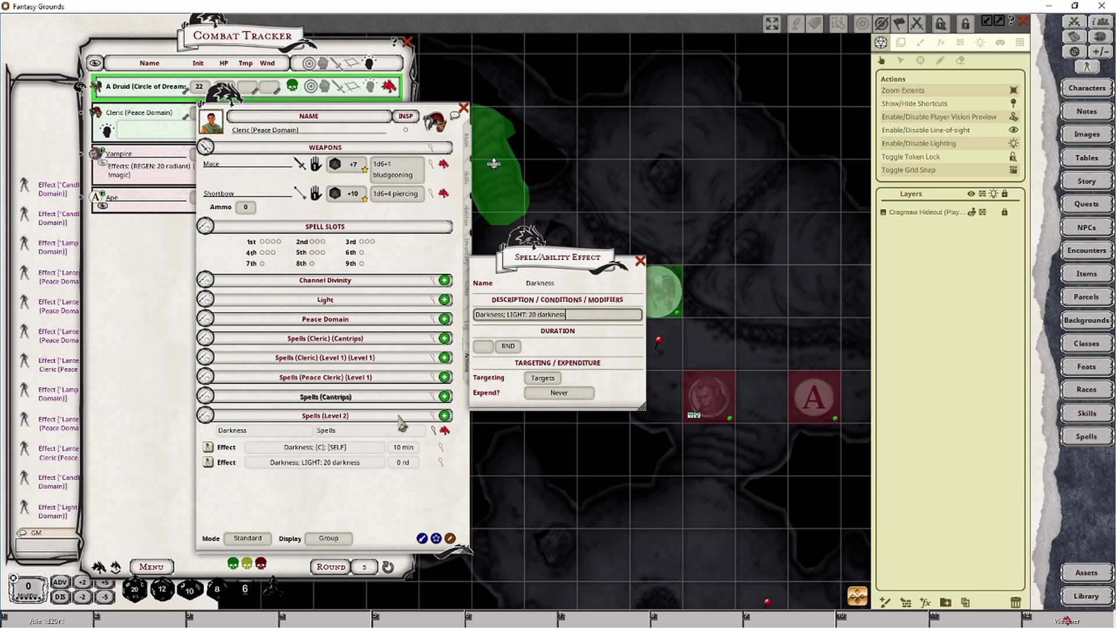
Consult the Darkness spell's description and change the radius in its new light effect to 15
left_click(444, 430)
left_click_drag(581, 279, 791, 137)
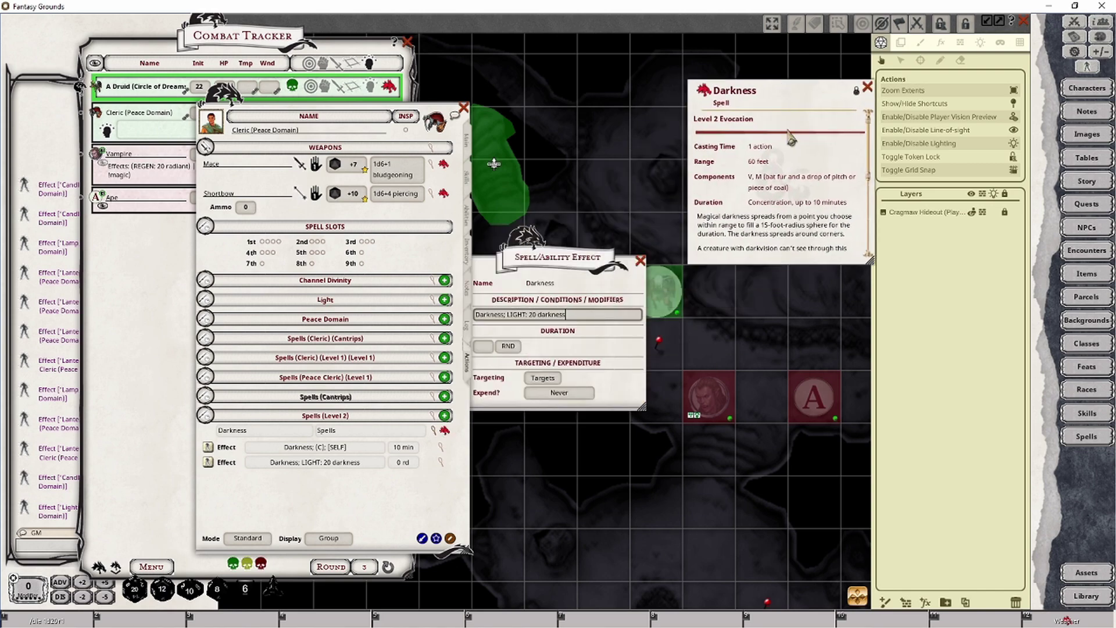
left_click(531, 315)
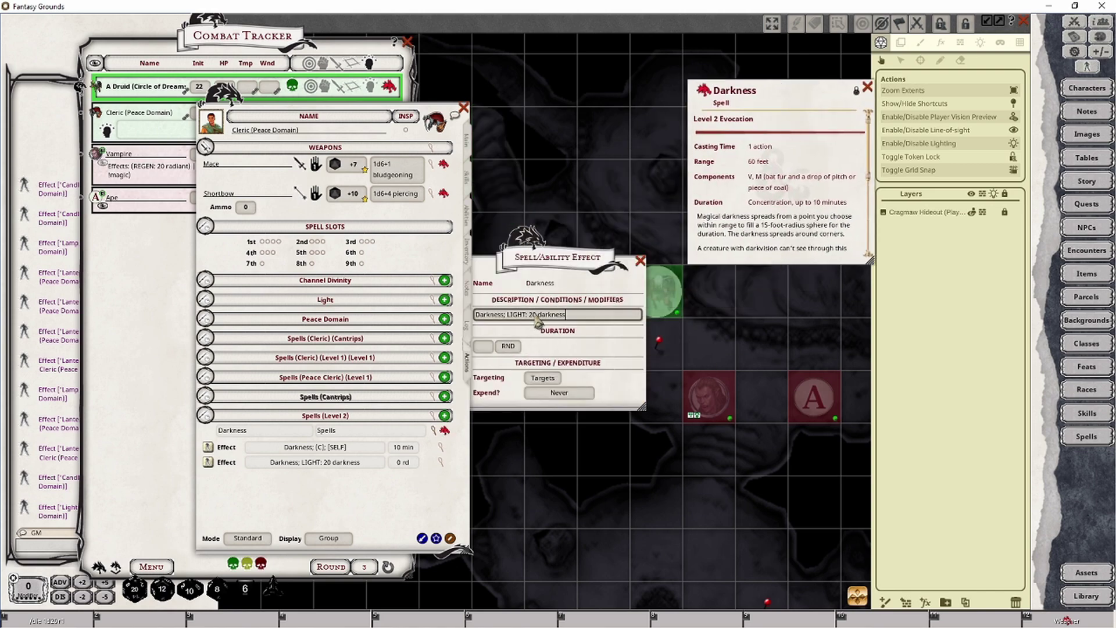
key("Delete")
key("Delete")
type("15")
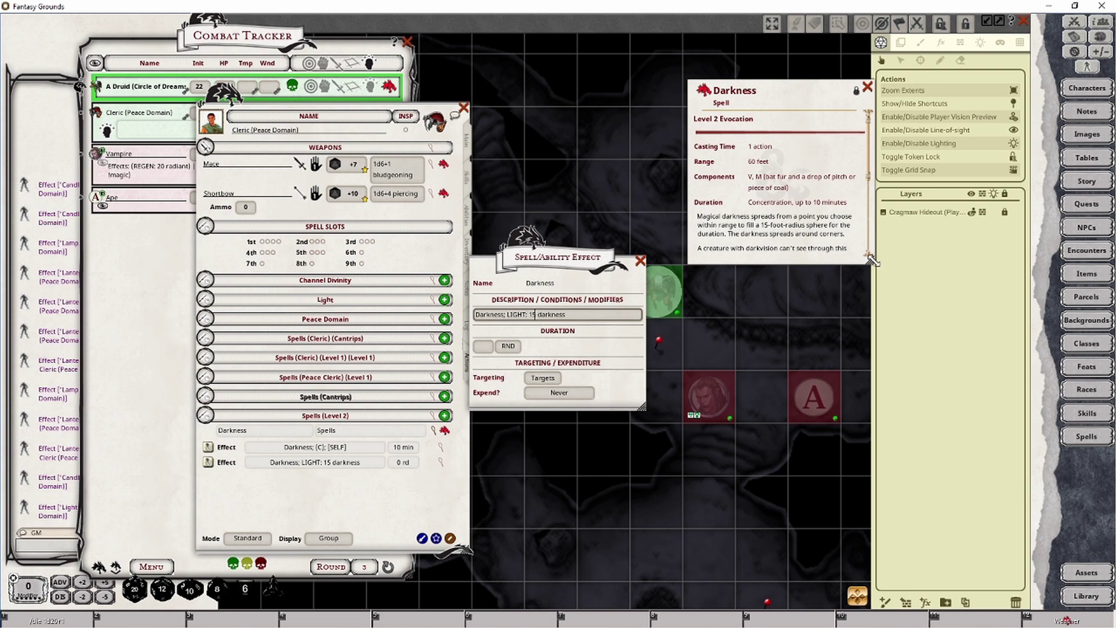
Set the new Darkness light effect's duration to 10 minutes per the spell description, and close the description and the effect settings
left_click_drag(865, 259, 870, 410)
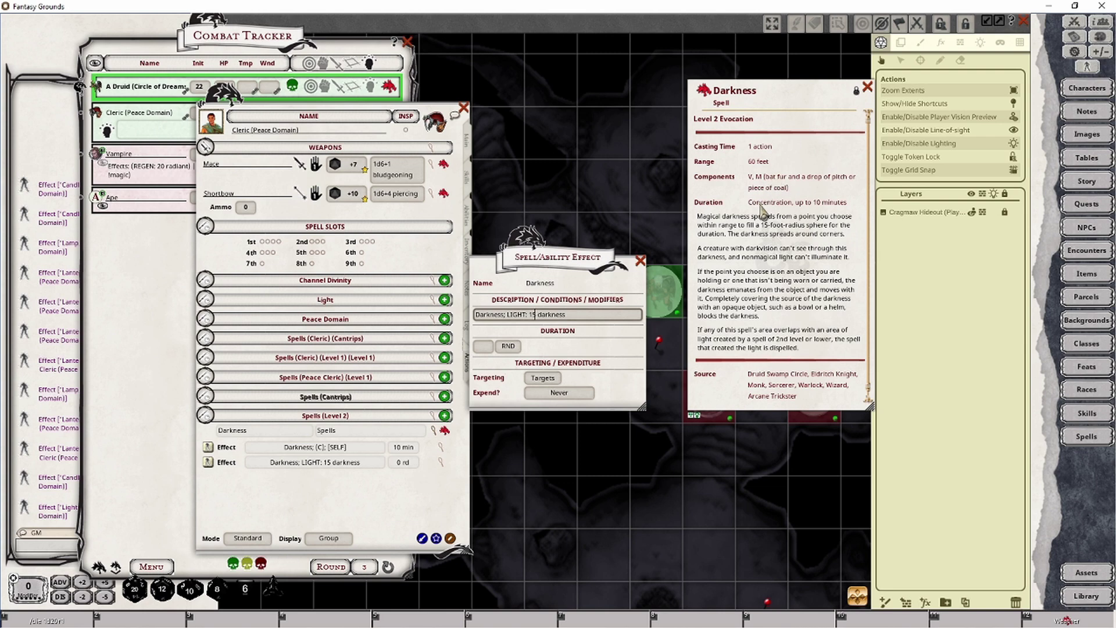
left_click(484, 346)
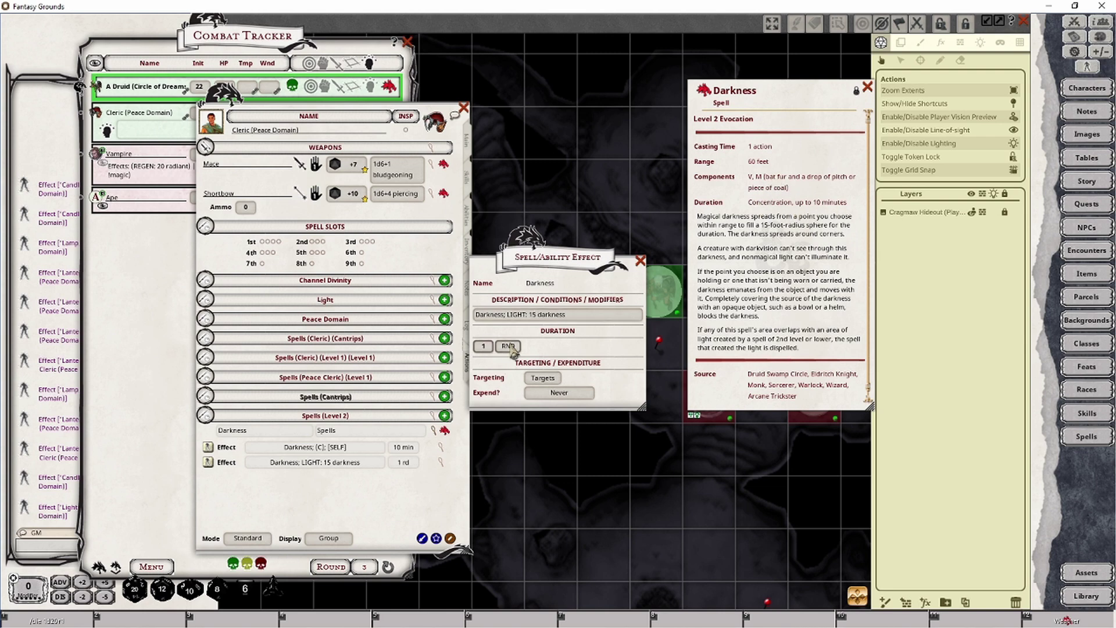
type("10")
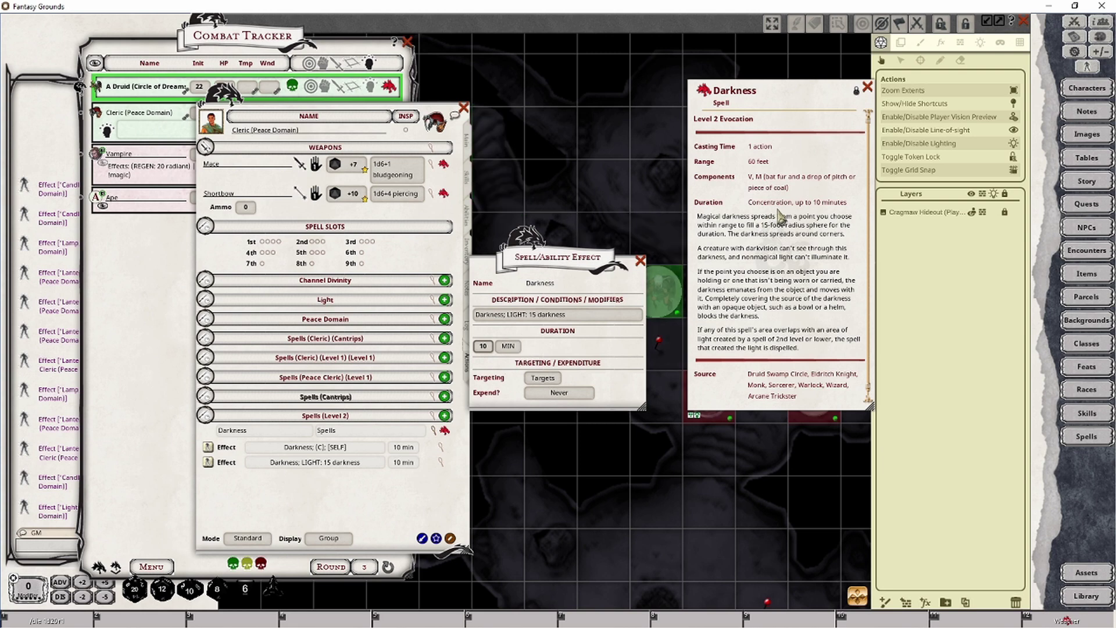
left_click(867, 87)
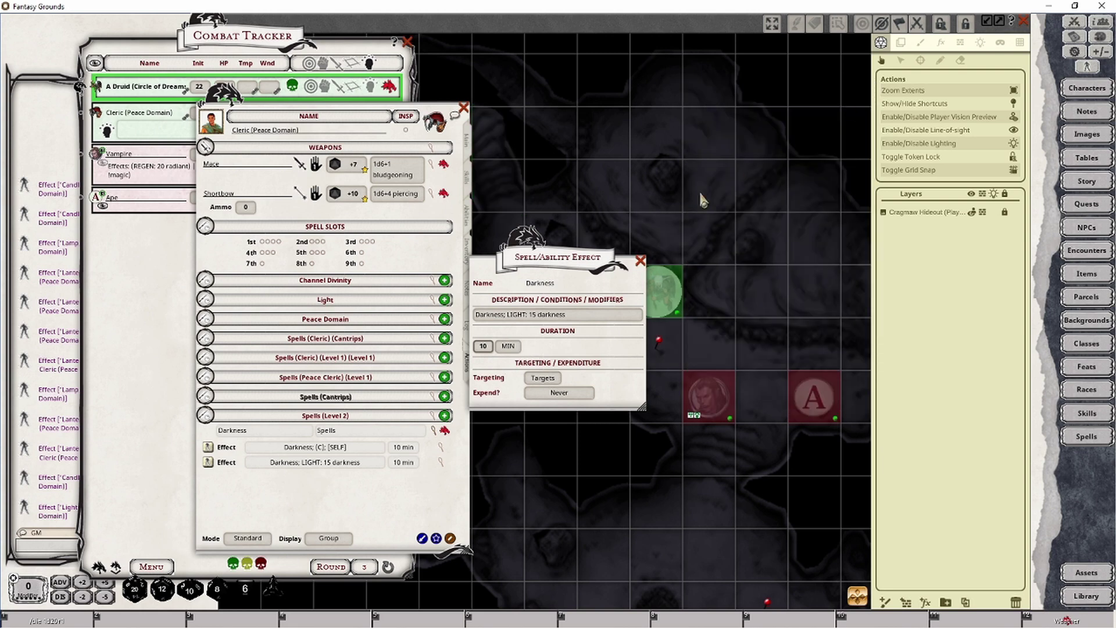
left_click(641, 264)
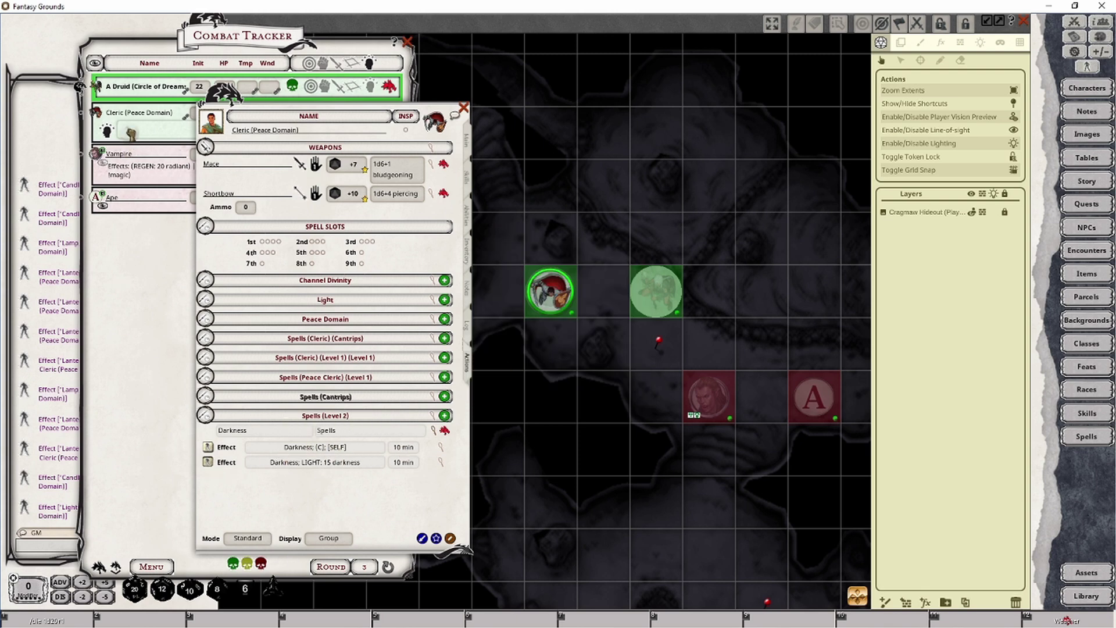
Apply the "Darkness; LIGHT: 15 darkness" effect to the cleric and preview it from the druid's and vampire's tokens, moving the vampire one square farther away
left_click_drag(133, 131, 132, 131)
left_click(135, 170)
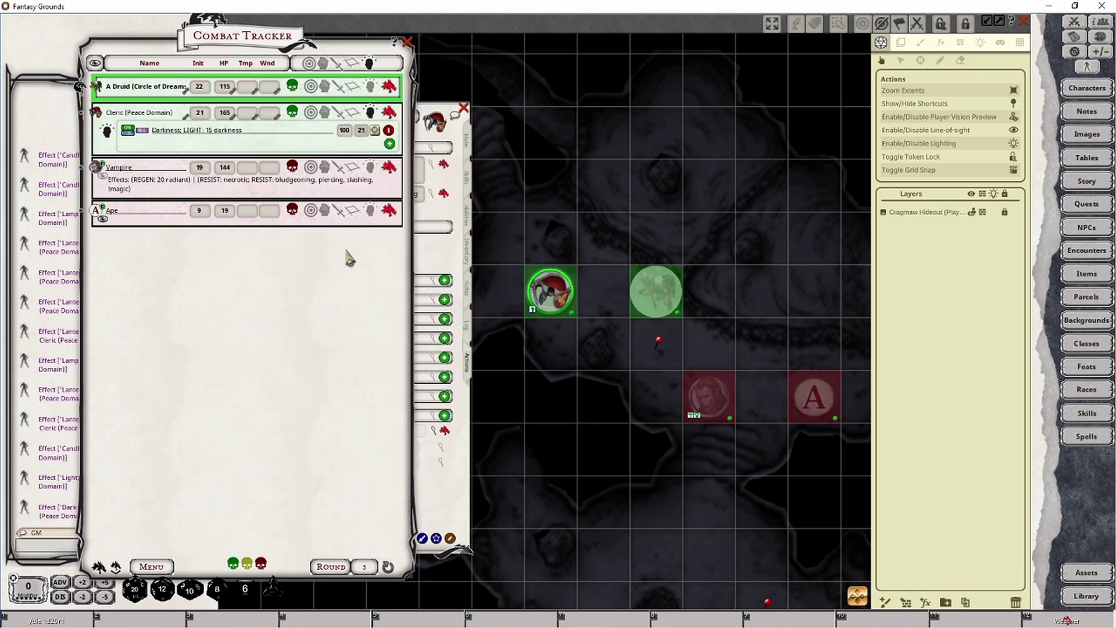
left_click_drag(593, 362, 487, 157)
left_click(646, 310)
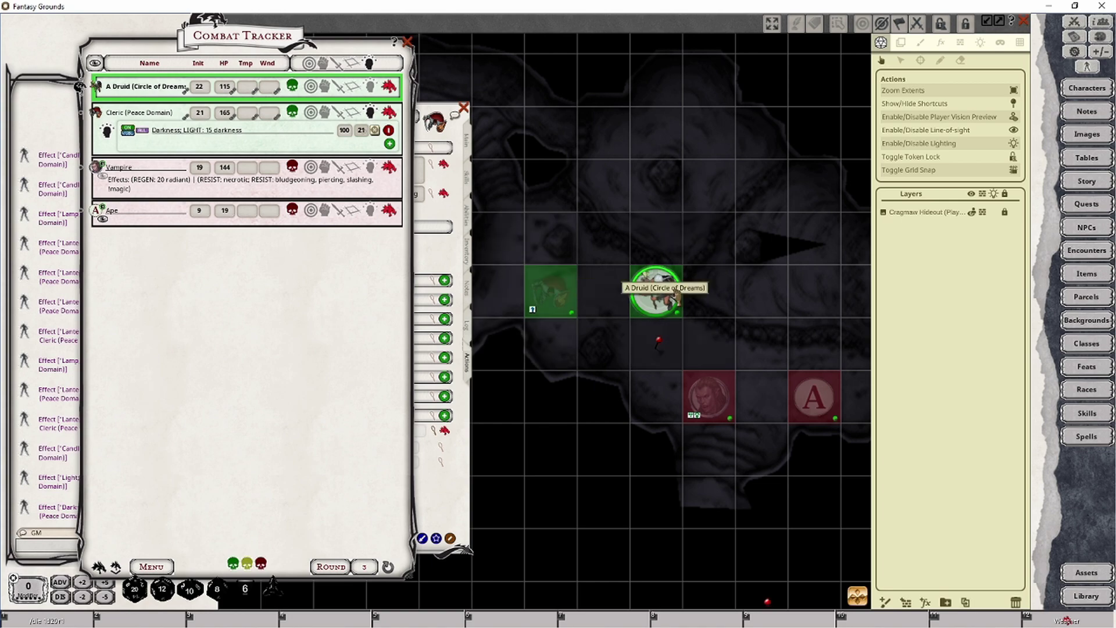
mouse_move(720, 413)
left_mouse_down()
mouse_move(720, 517)
mouse_move(720, 395)
mouse_move(720, 523)
mouse_move(719, 414)
mouse_move(724, 466)
left_mouse_up()
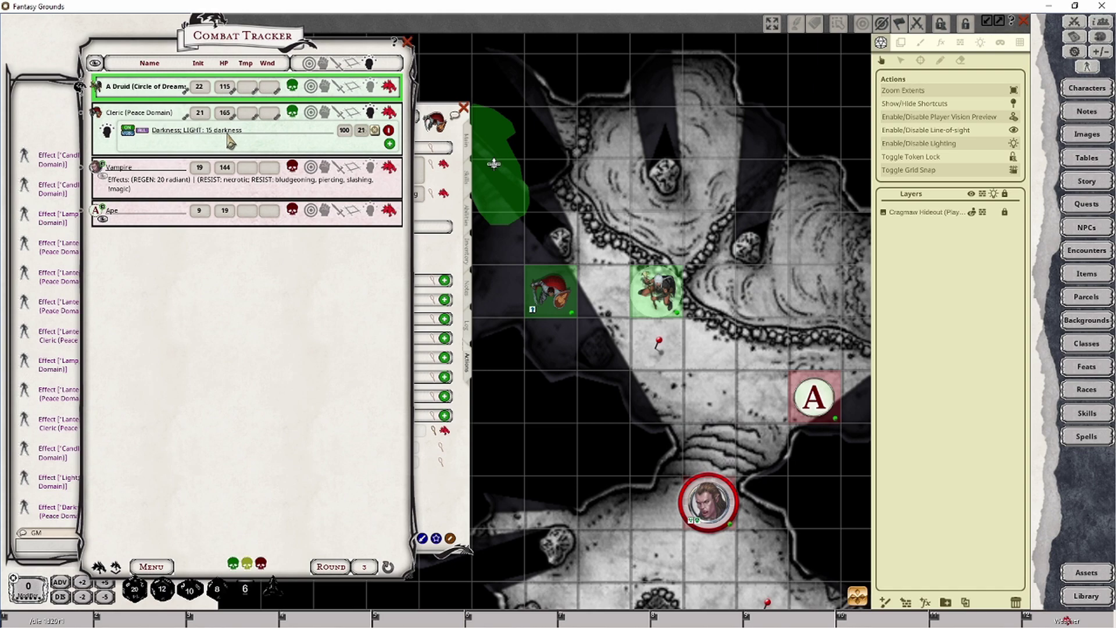
left_click_drag(708, 501, 708, 450)
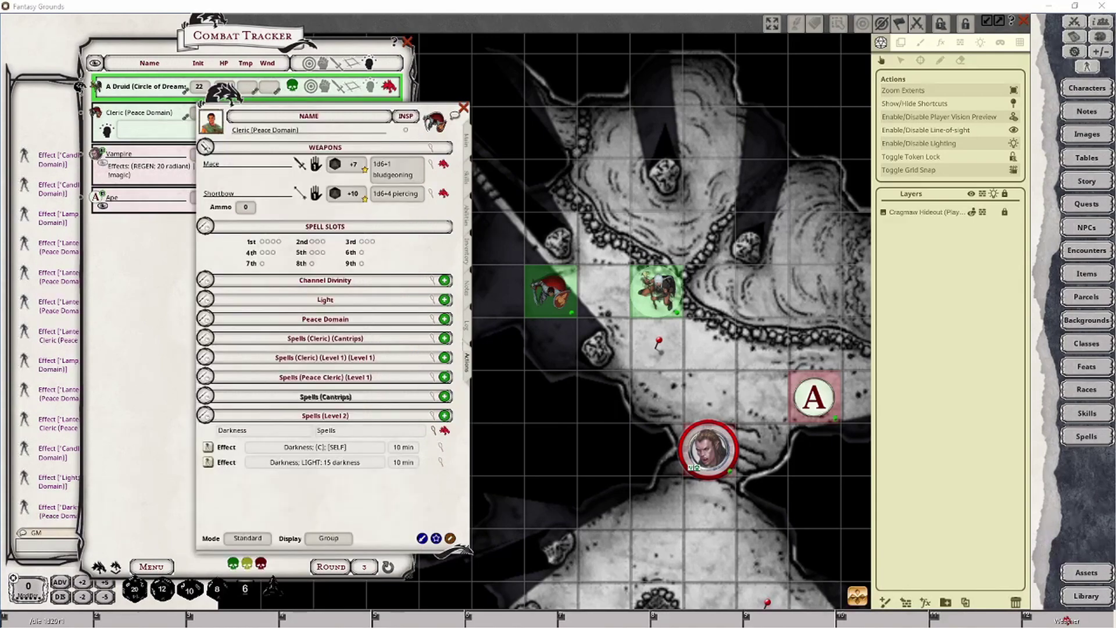
Expand the Spells (Cantrips) group, change the Light cantrip's effect description to "Light; LIGHT: 20 FFFFFF00", and close its settings
left_click(206, 397)
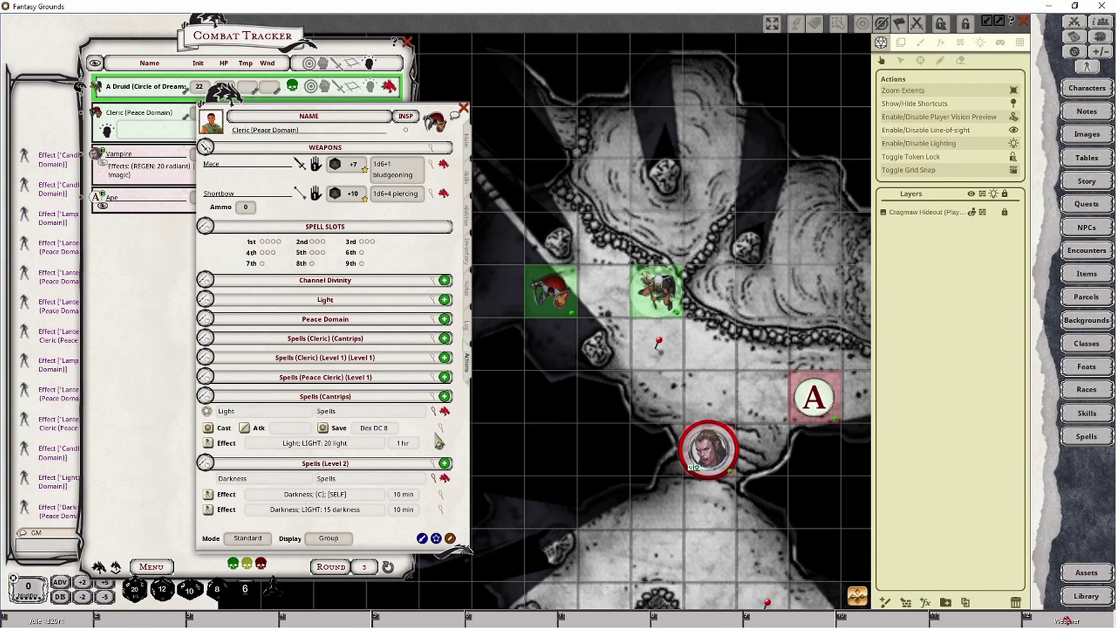
left_click(443, 451)
left_click_drag(499, 174, 427, 268)
left_click(394, 291)
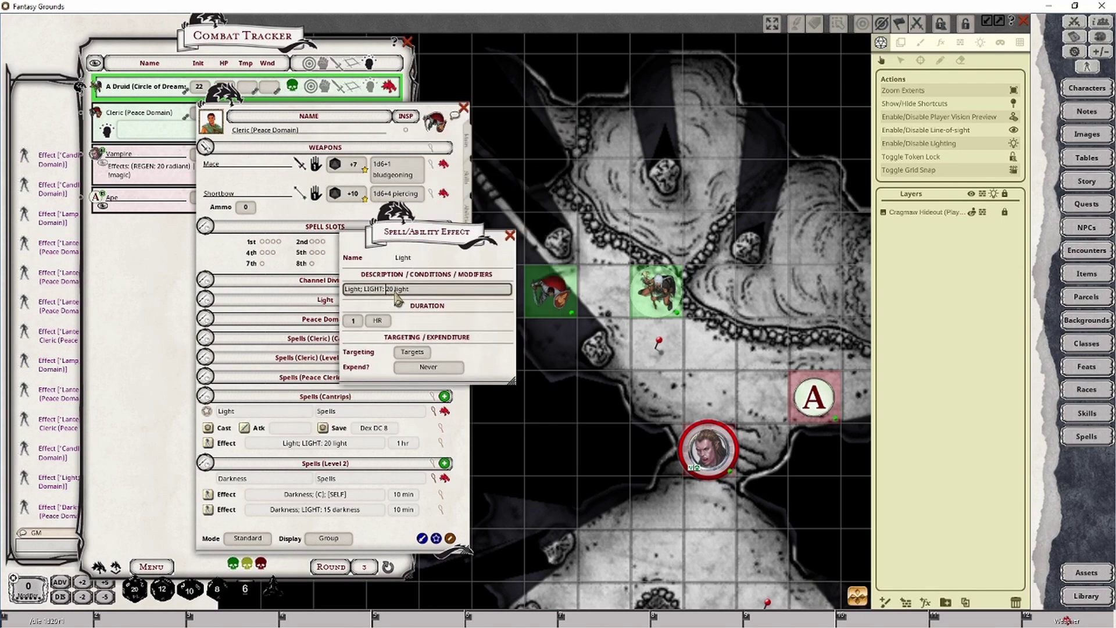
key("BackSpace")
key("BackSpace")
key("BackSpace")
key("BackSpace")
key("BackSpace")
key("BackSpace")
key("BackSpace")
key("BackSpace")
type("20 FFFF")
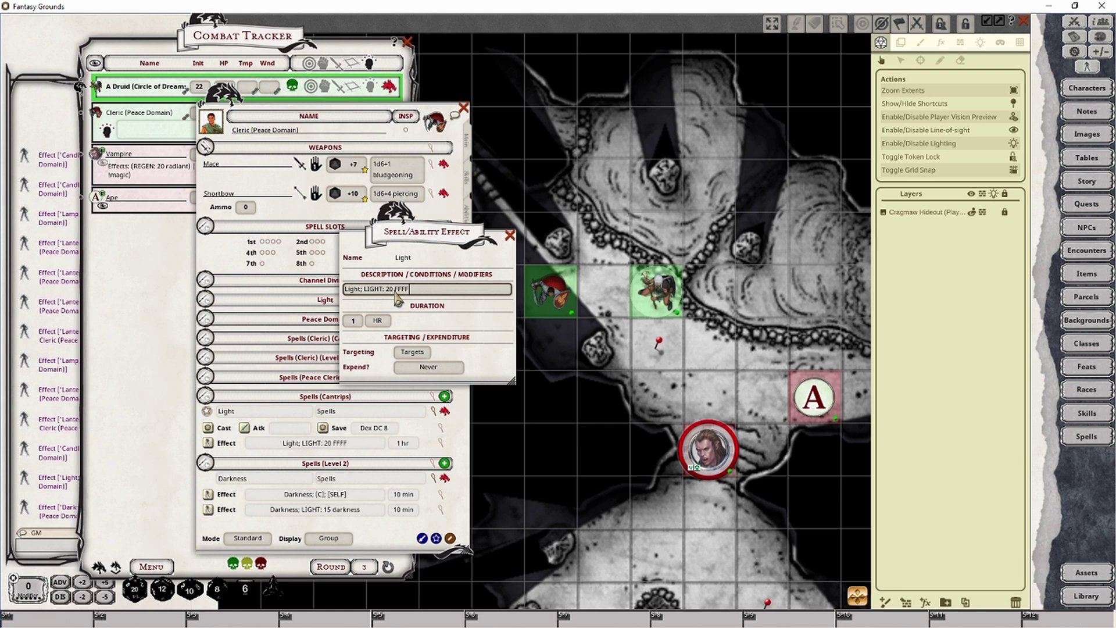
type("FF00")
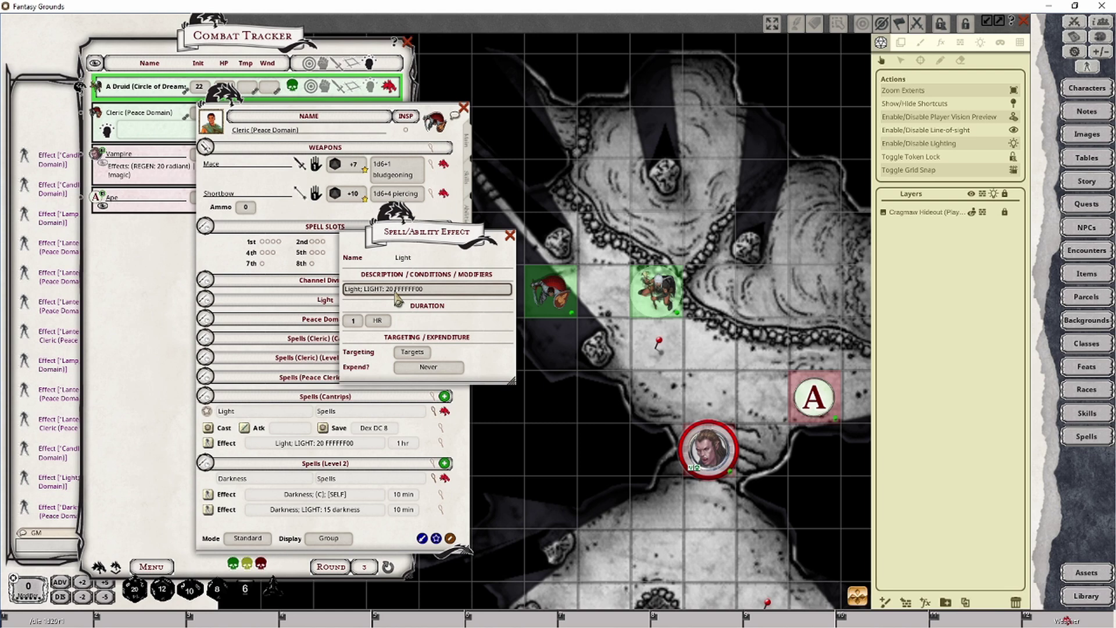
left_click(510, 236)
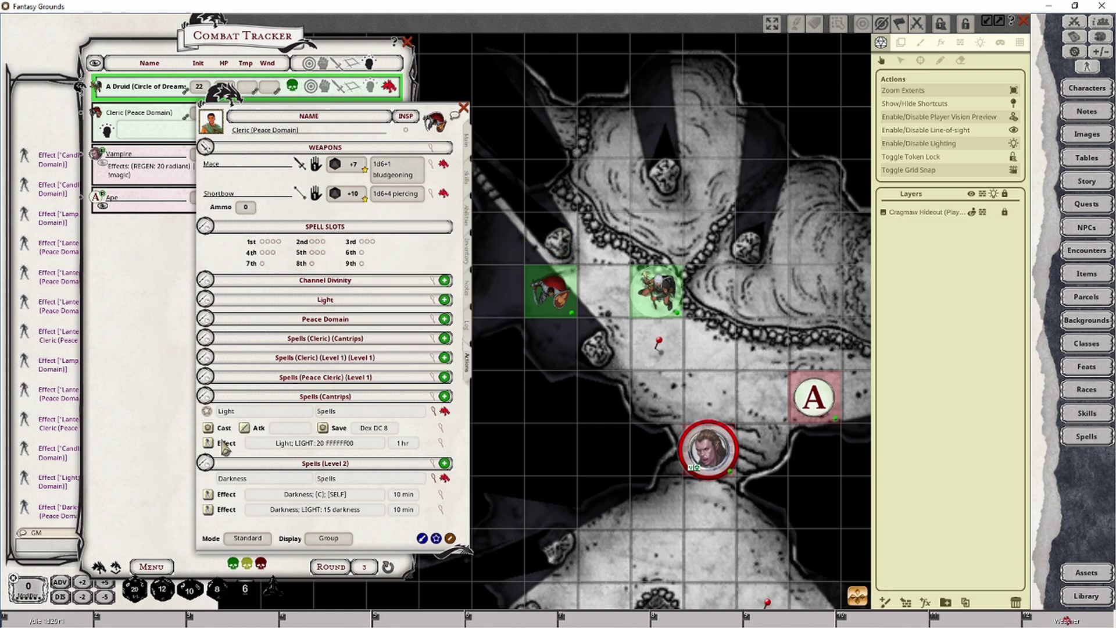
Apply the "Light; LIGHT: 20 FFFFFF00" effect to the cleric and preview the coloured light from the cleric's token
left_click_drag(208, 443, 118, 131)
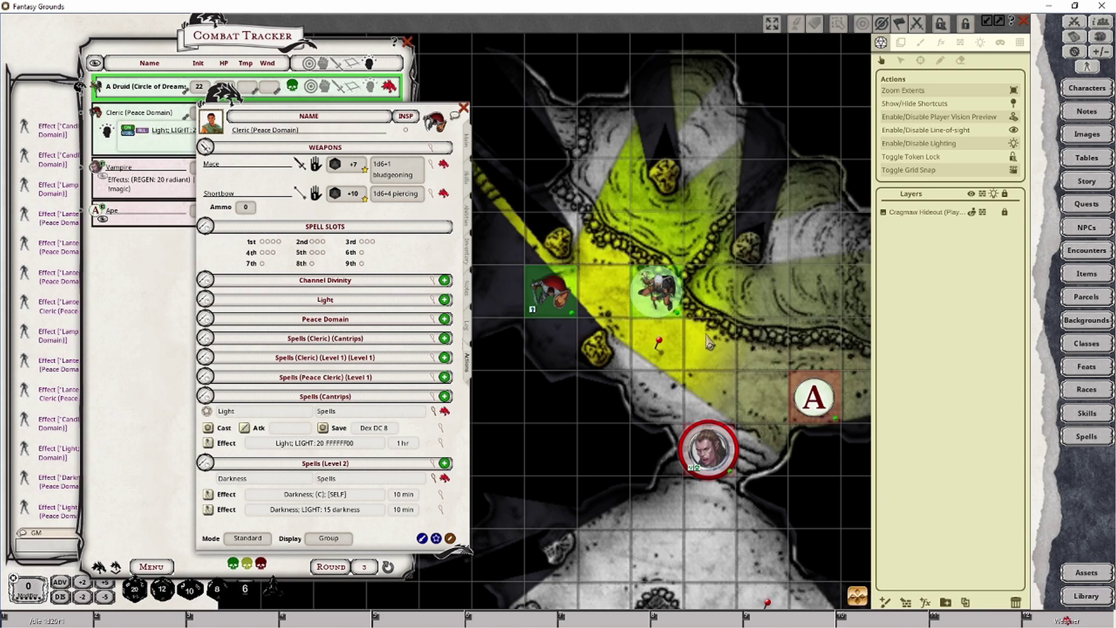
left_click(548, 294)
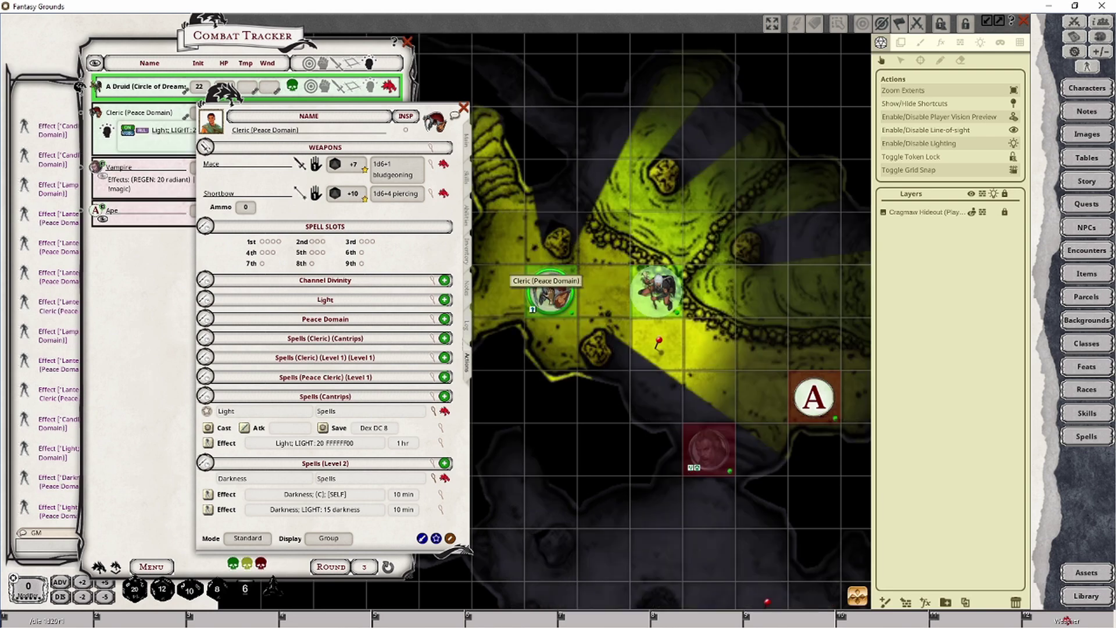
Check the available light animation types, extend the Light cantrip's effect description to "Light; LIGHT: 20 FFFFFF00 flash 25", and close its settings
left_click(440, 443)
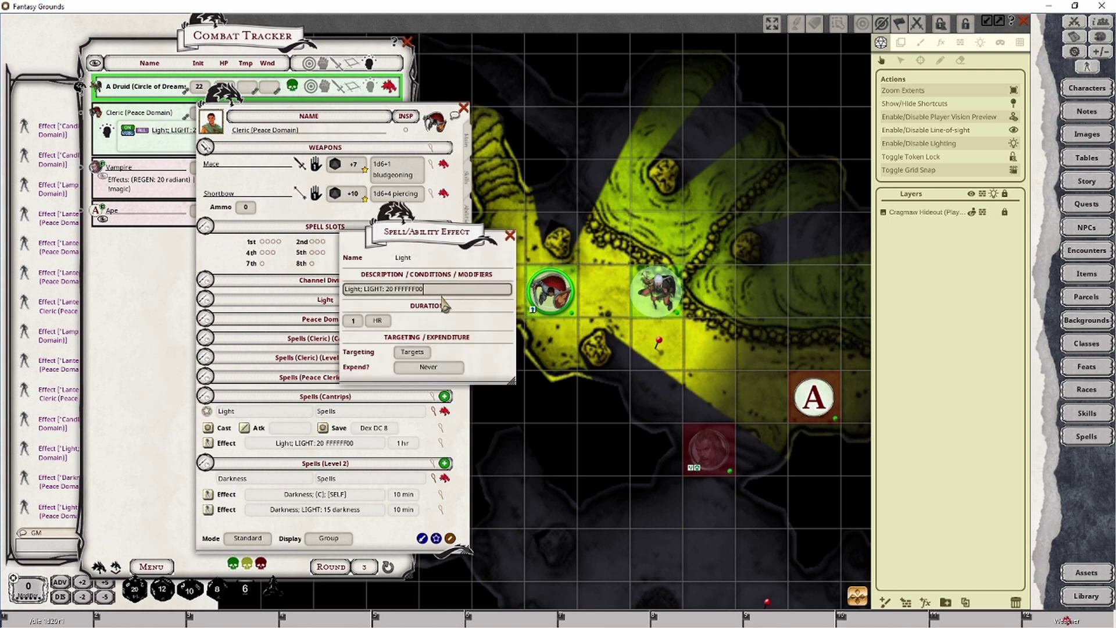
left_click(980, 42)
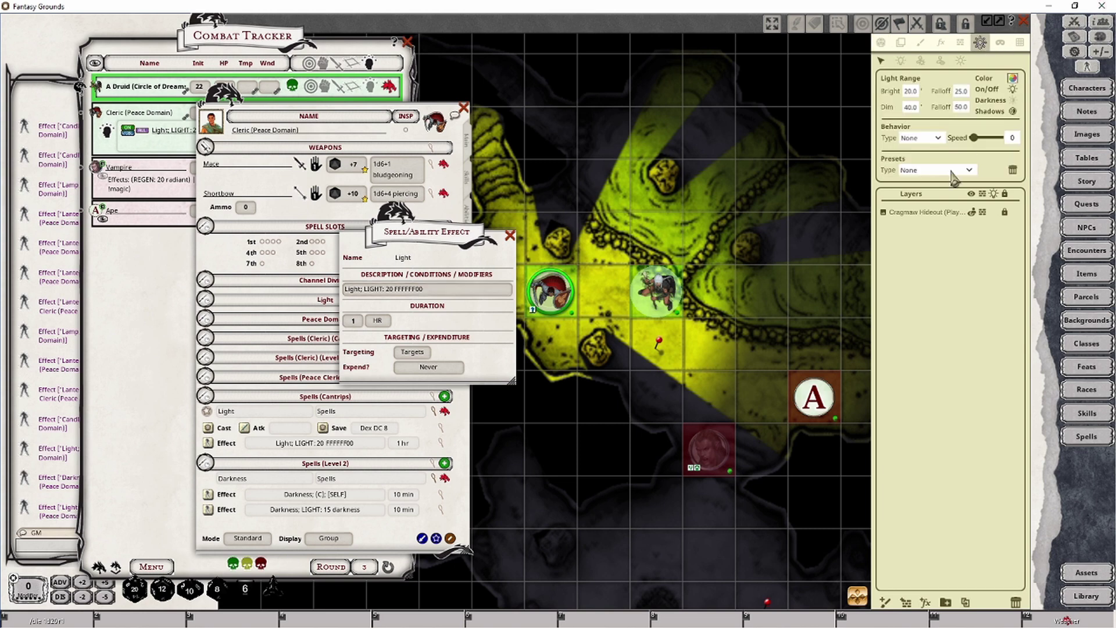
left_click(926, 139)
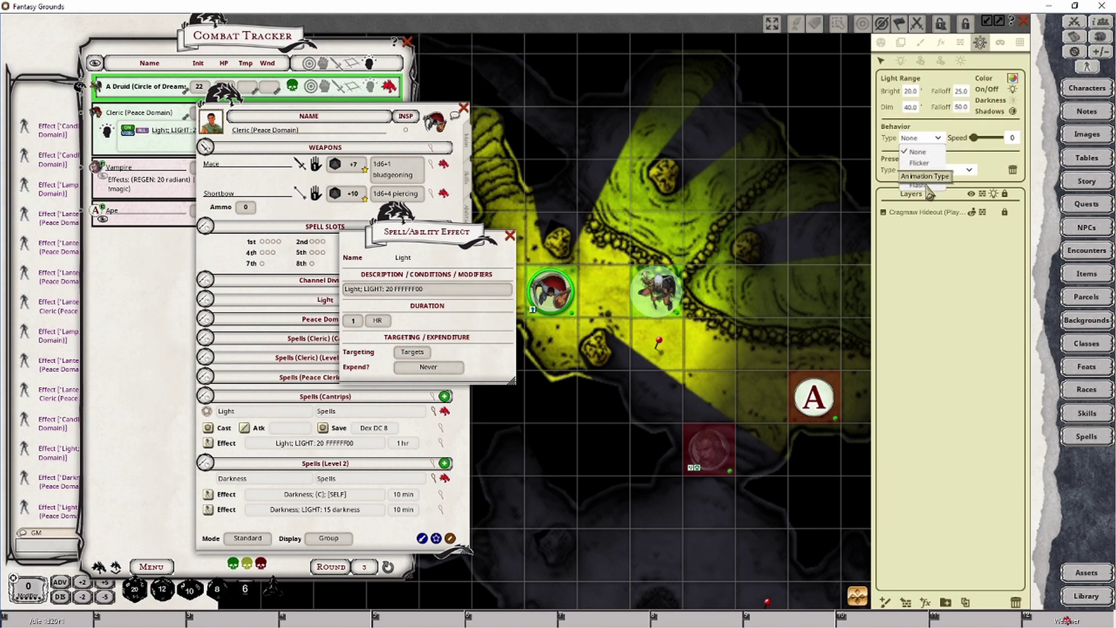
left_click(919, 305)
left_click(439, 289)
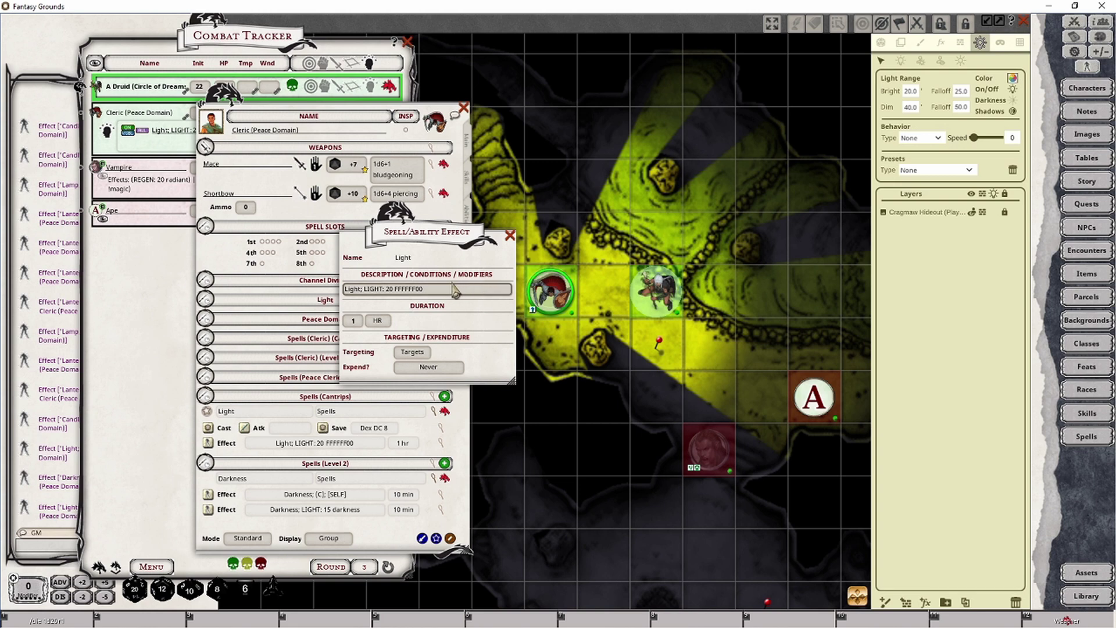
type("flash 25")
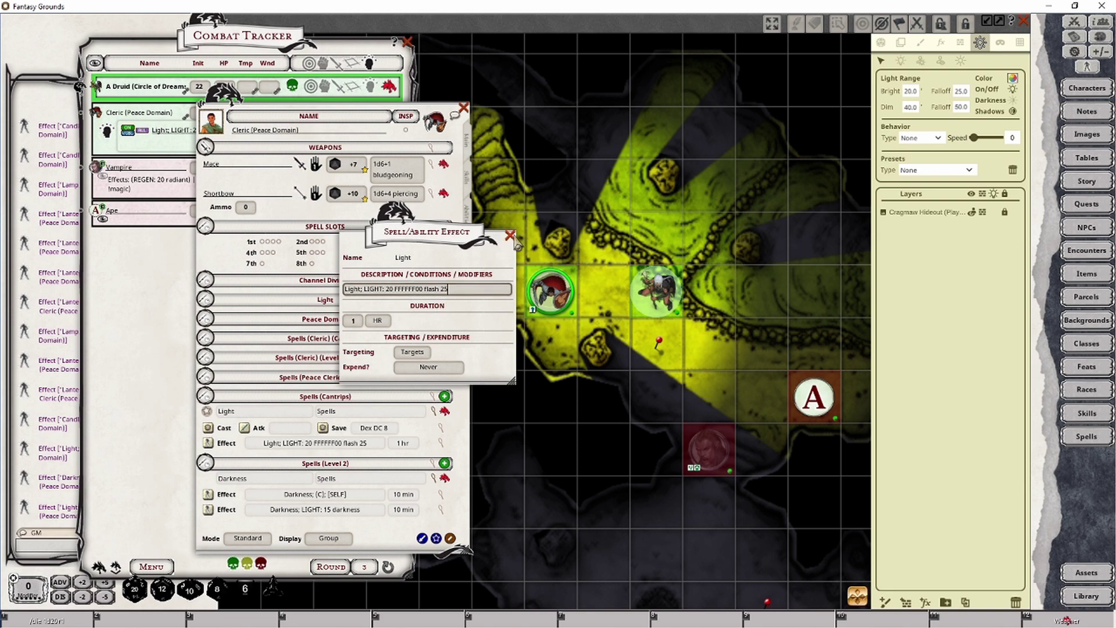
left_click(509, 236)
Remove the "Light; LIGHT: 20 FFFFFF00" effect from the cleric in the combat tracker, and return to the cleric's sheet
left_click(145, 143)
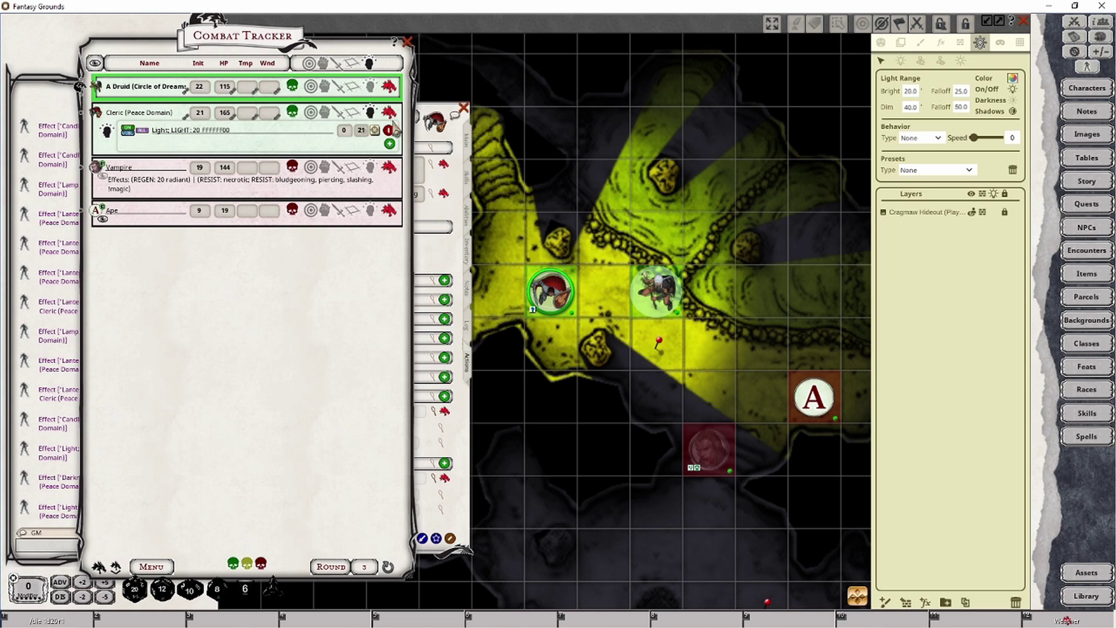
left_click(397, 129)
left_click(433, 269)
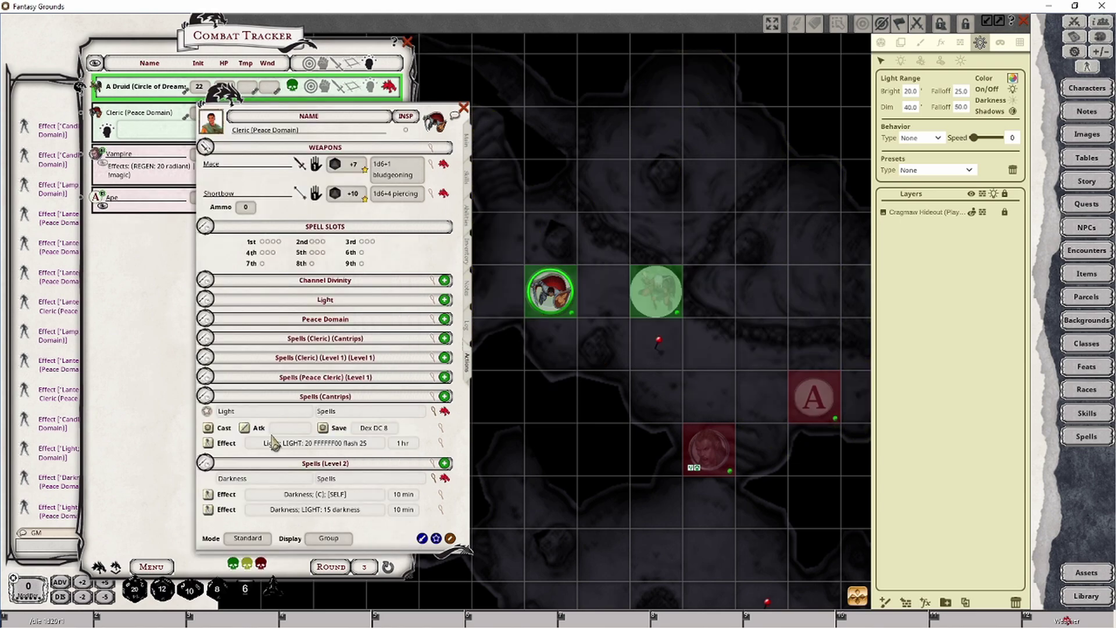
Apply the "Light; LIGHT: 20 FFFFFF00 flash 25" effect to the cleric to preview the flashing light, and remove it from the combat tracker
left_click(209, 444)
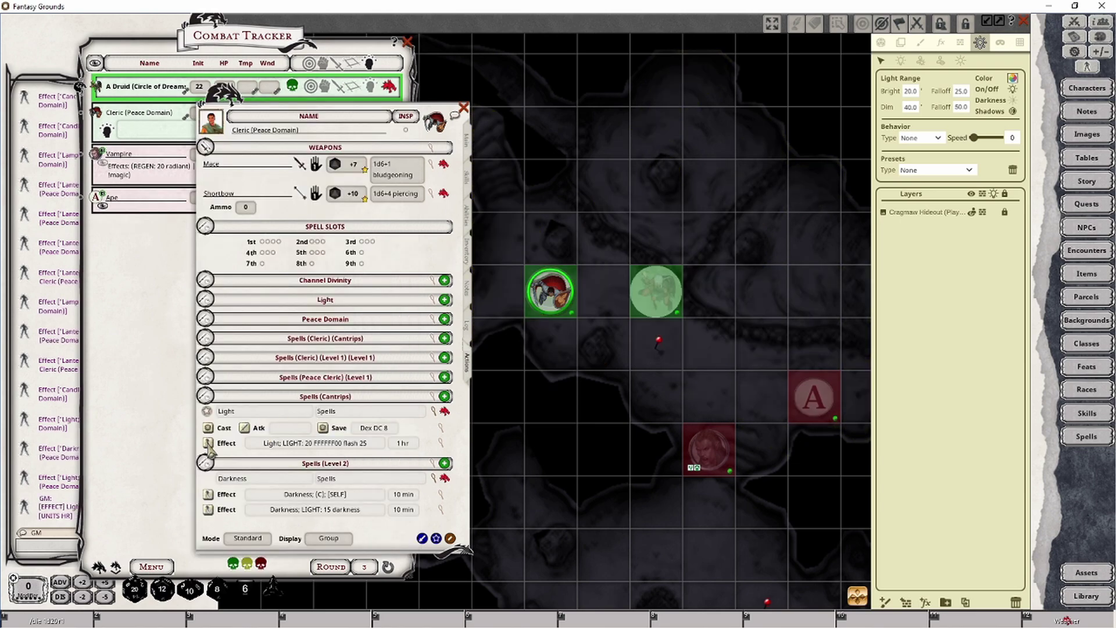
left_click_drag(208, 447, 115, 139)
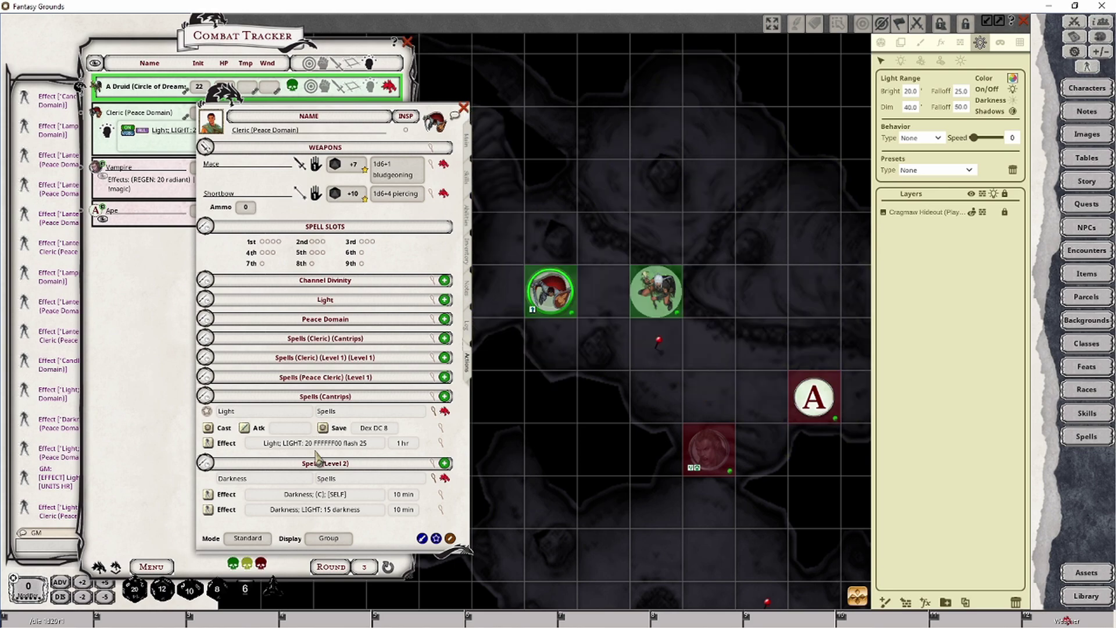
left_click(140, 156)
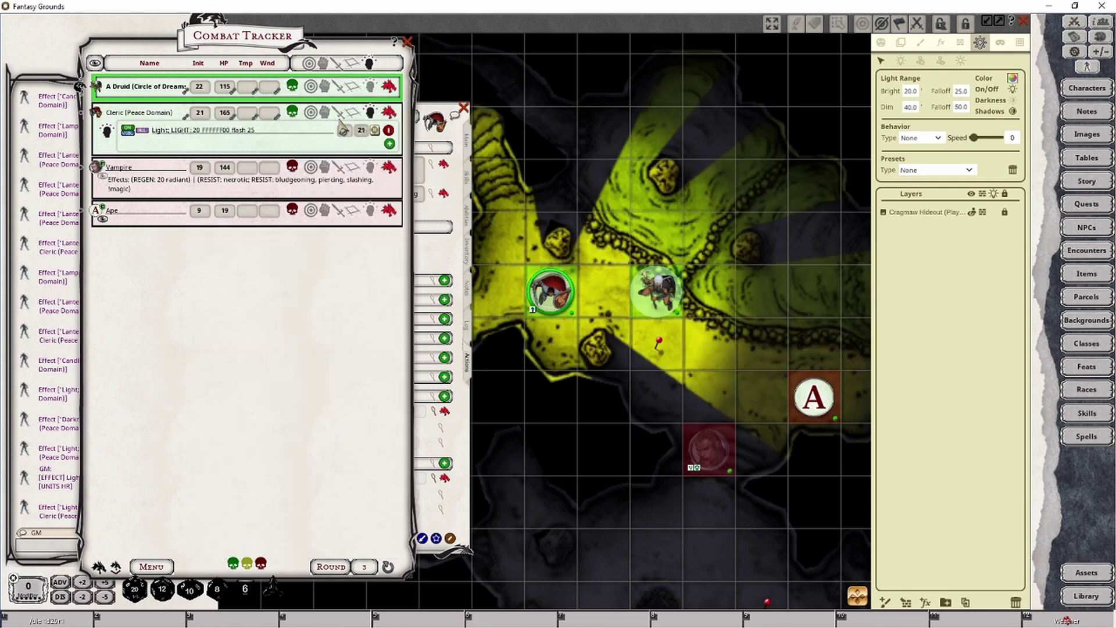
left_click(390, 134)
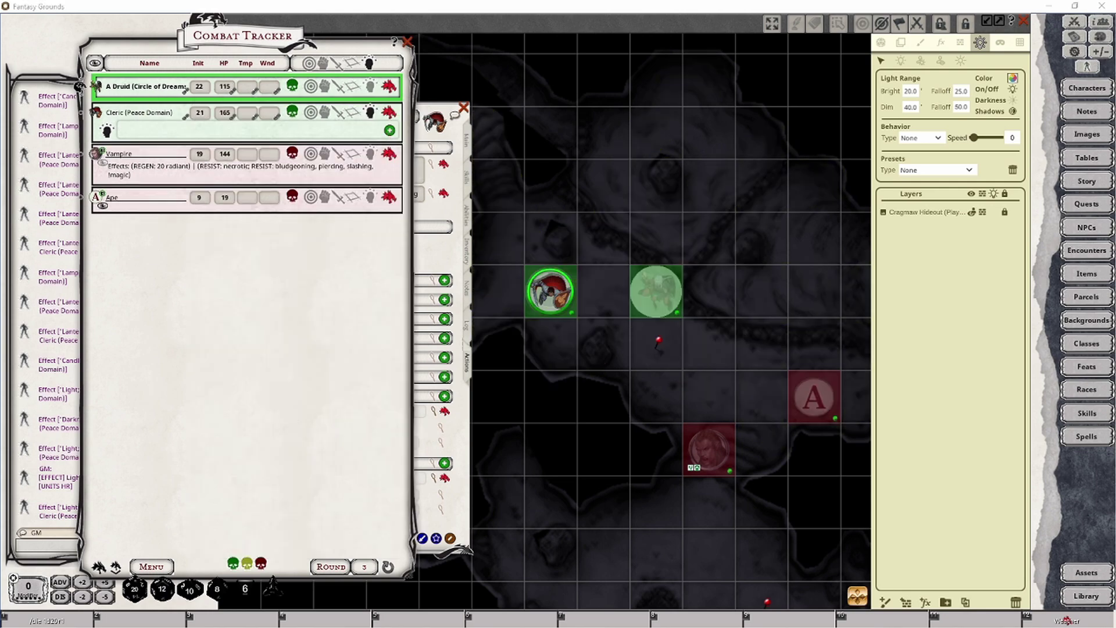